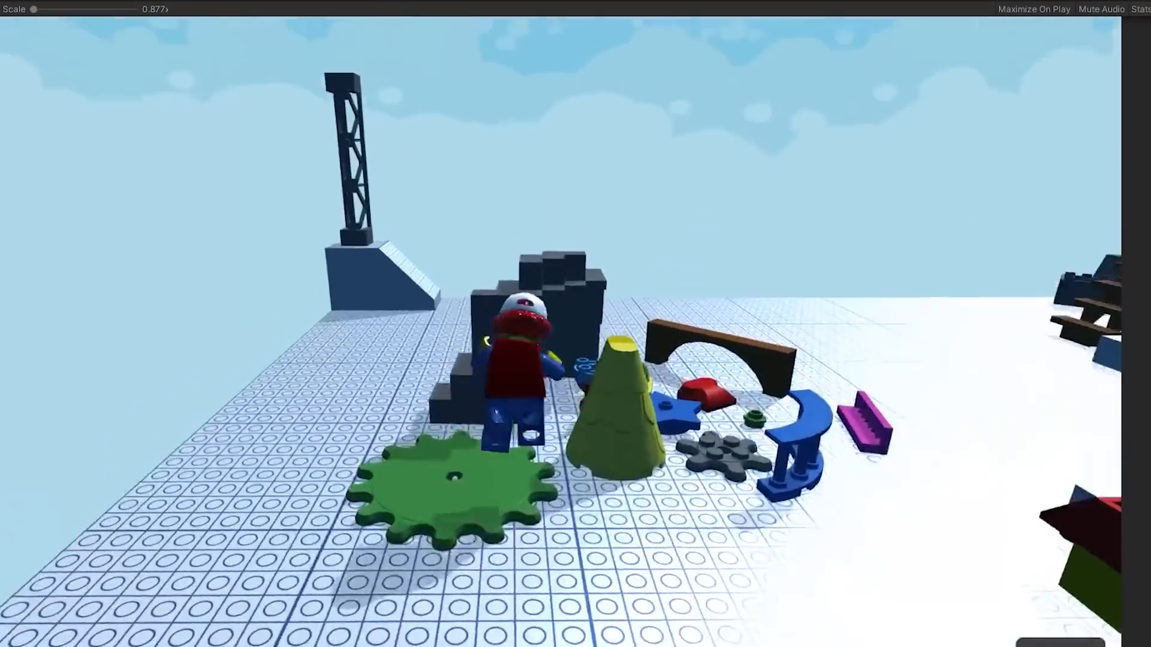
- Run and jump the minifigure around the playground level to try out the running game
key(w)
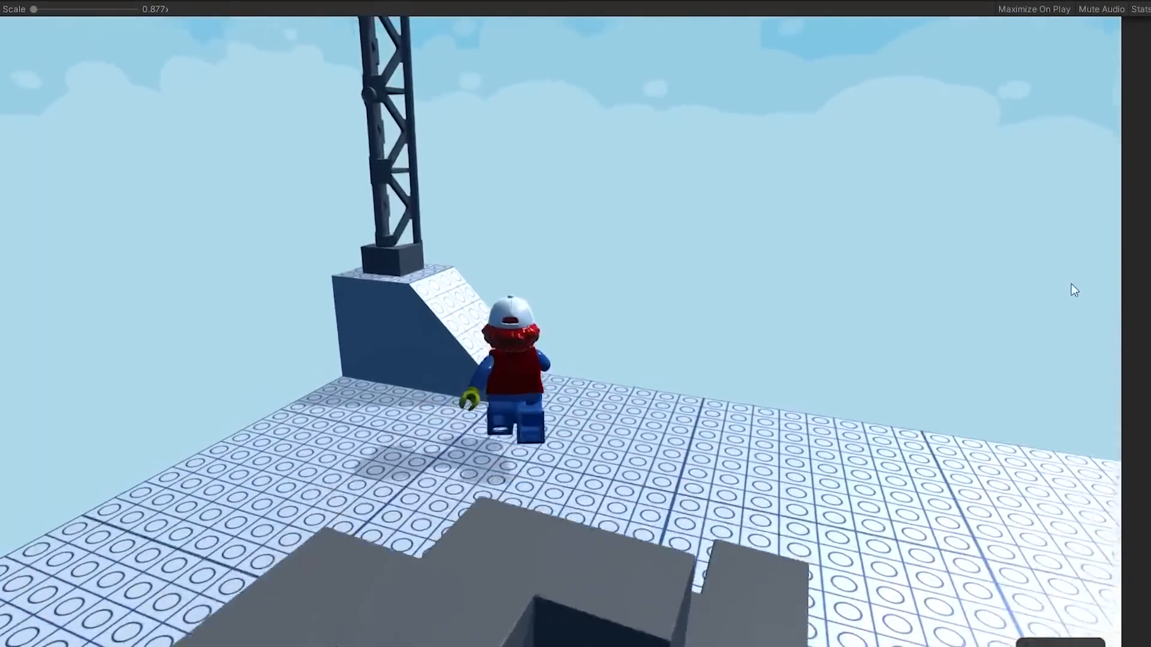
key(space)
key(space)
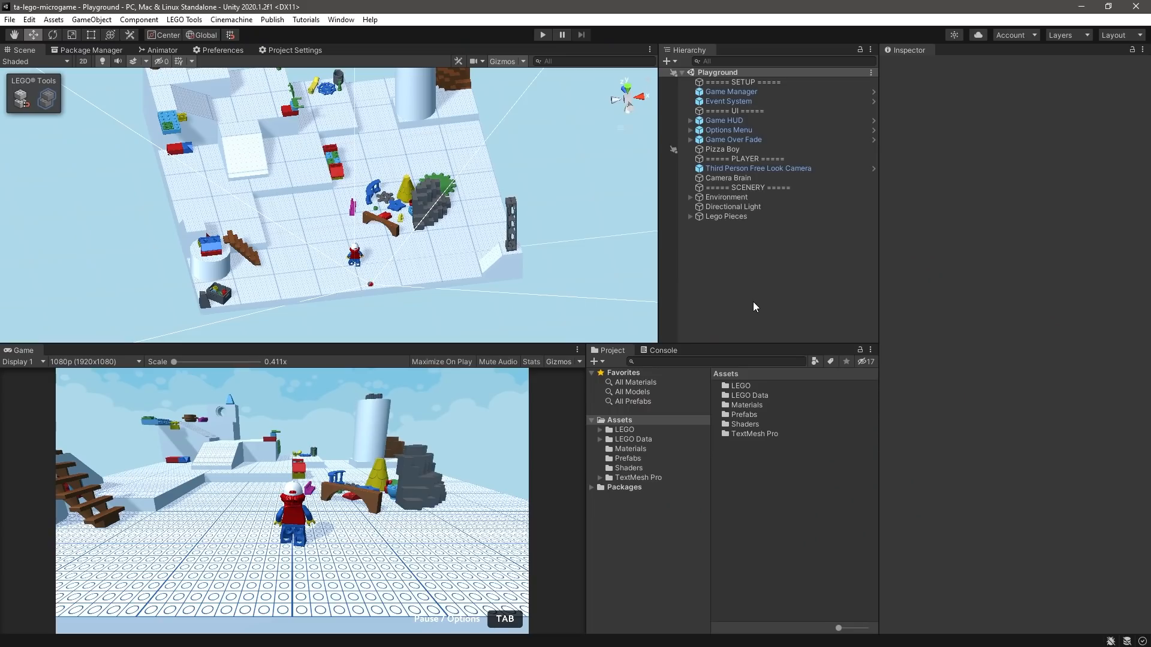
- Open the Graphics category of the project settings to check the assigned render pipeline
click(29, 19)
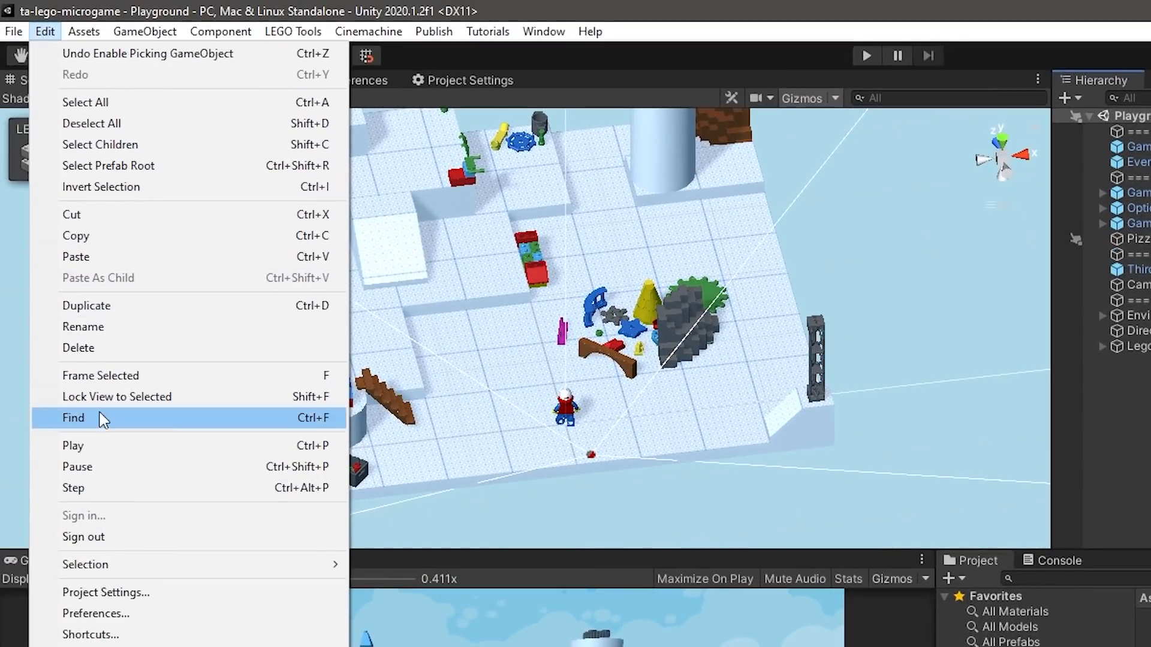
click(147, 590)
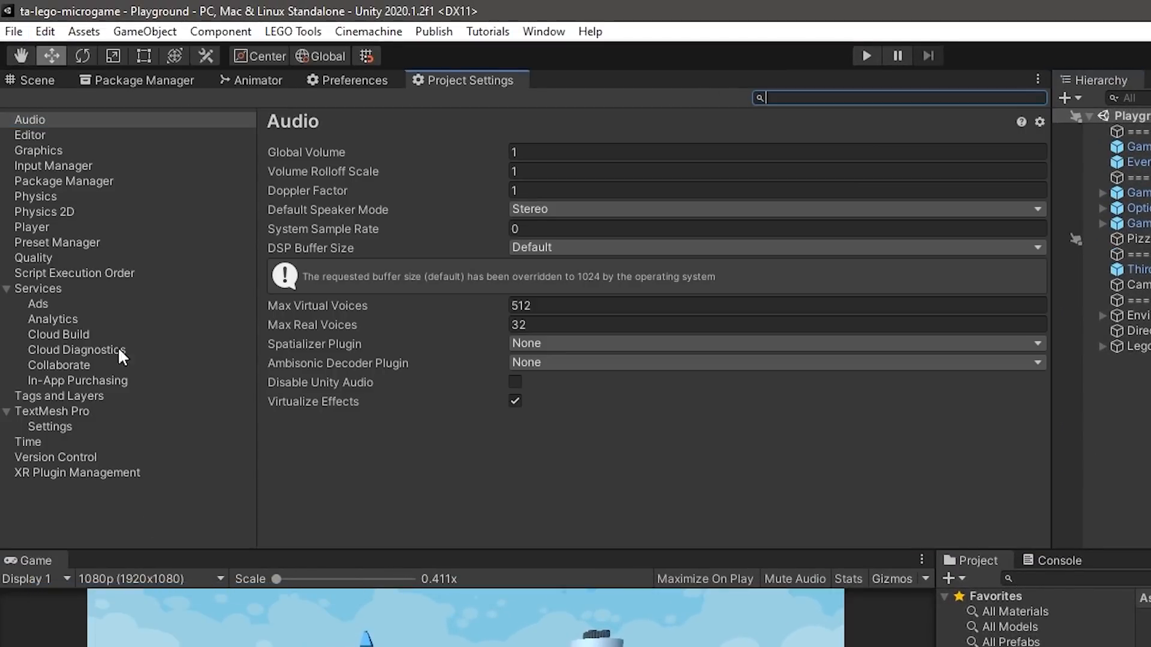
click(57, 151)
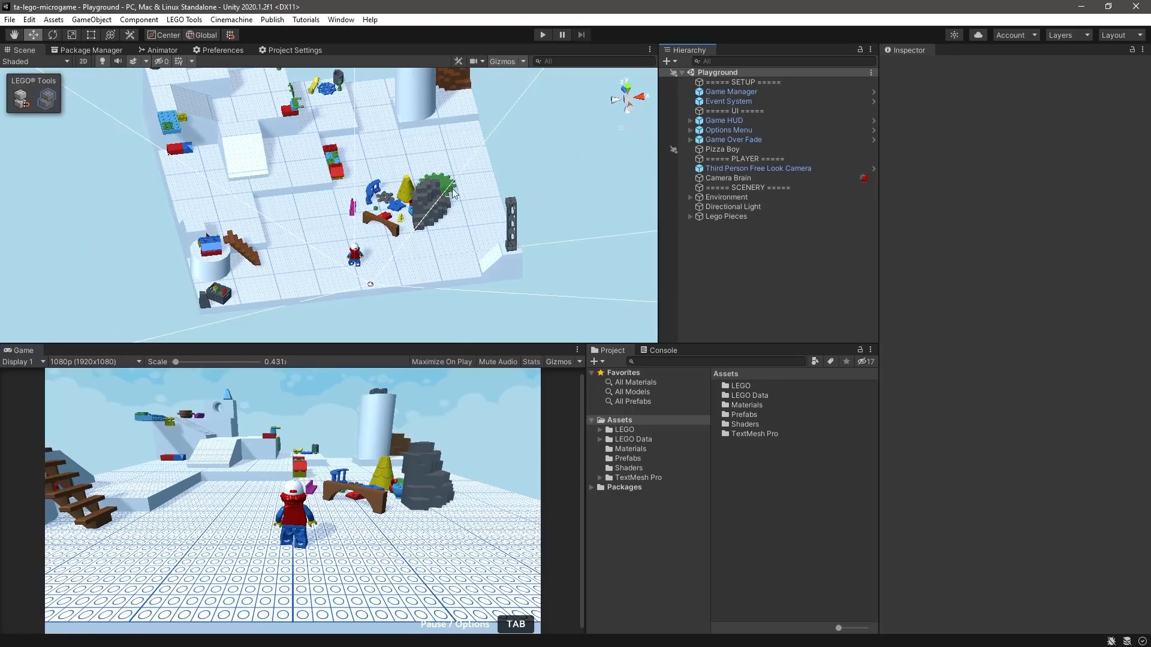
- Install the Universal RP 8.2.0 package from the Unity Registry and accept the URP material upgrade
click(341, 20)
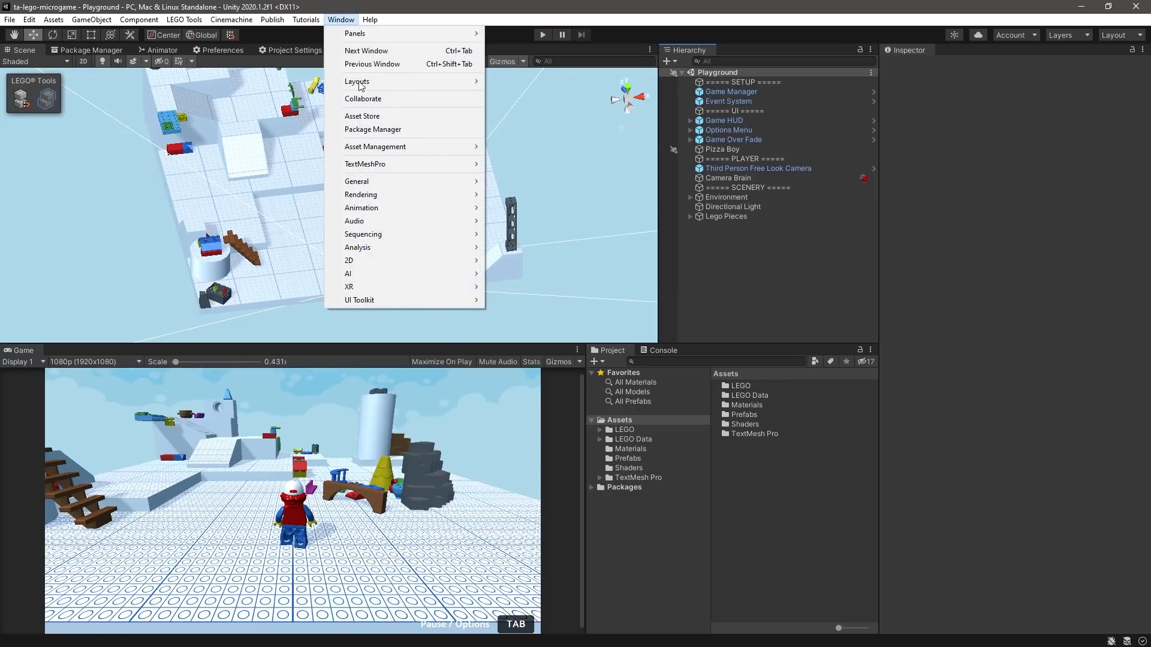
click(368, 130)
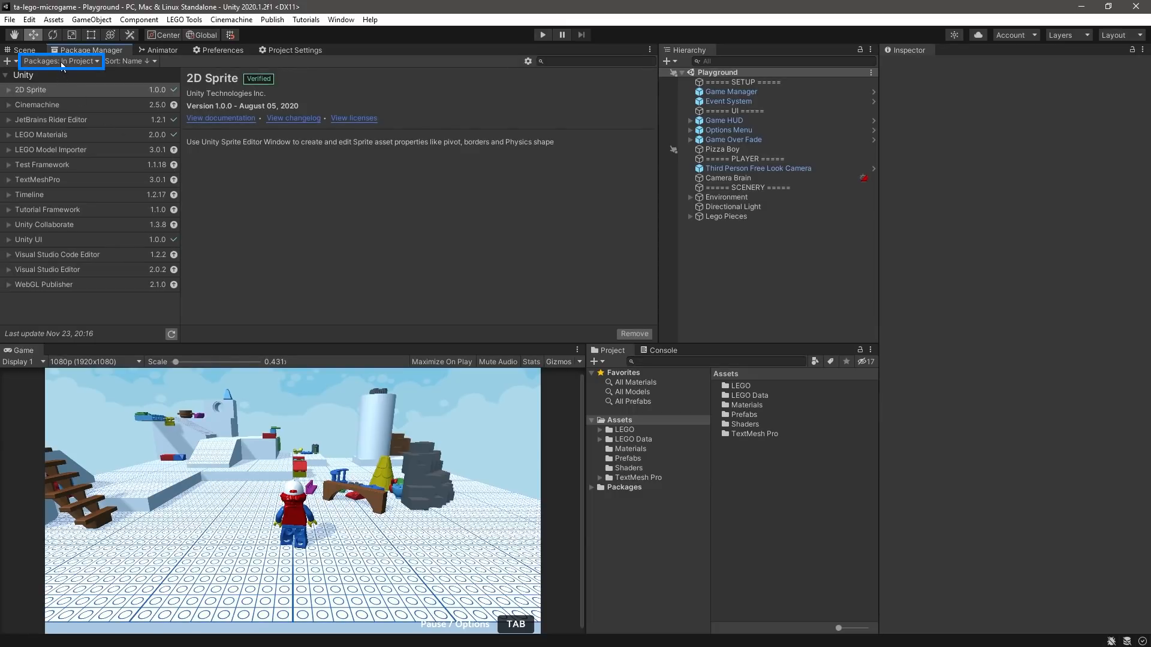
click(62, 61)
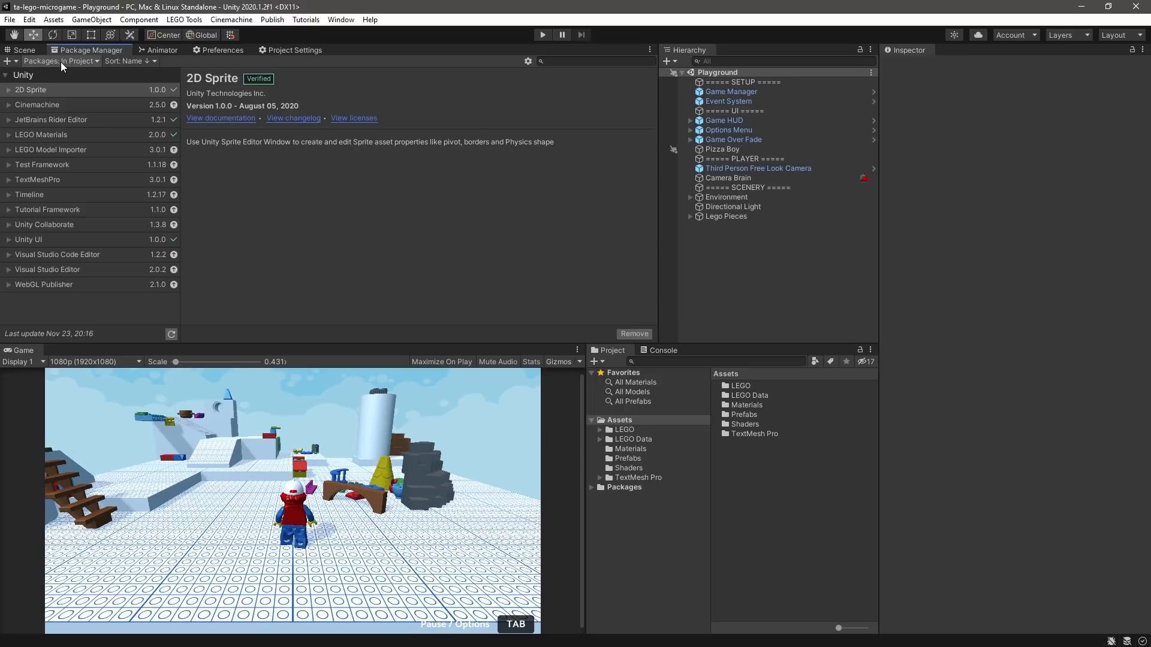
click(62, 75)
scroll(95, 252, down, 10)
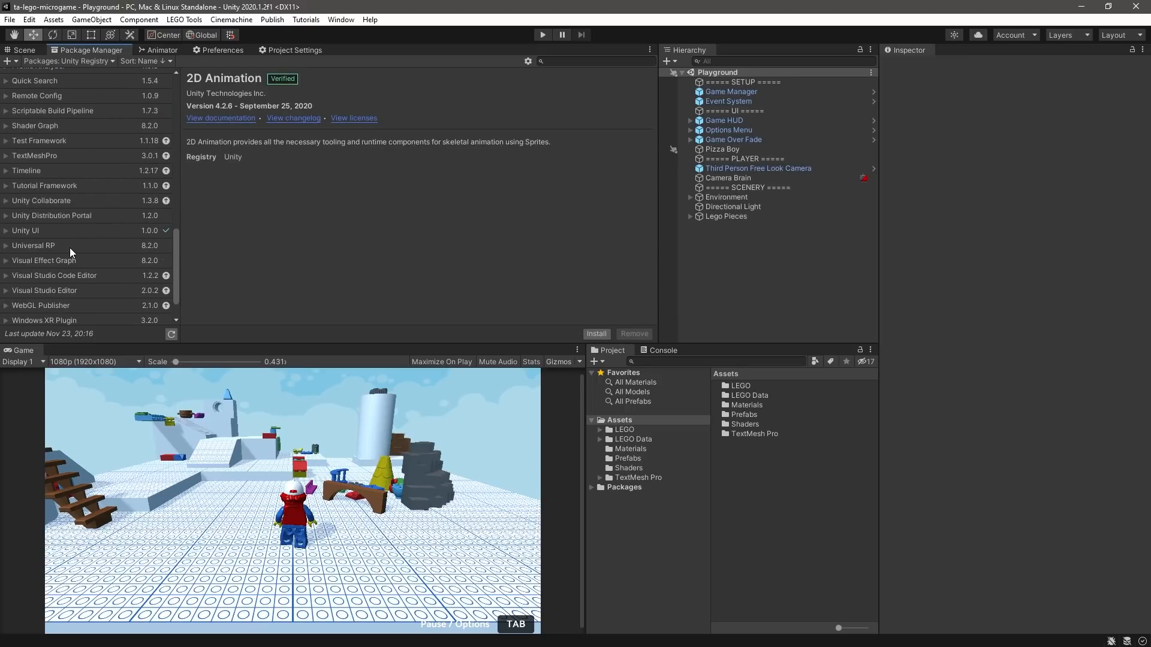
click(70, 245)
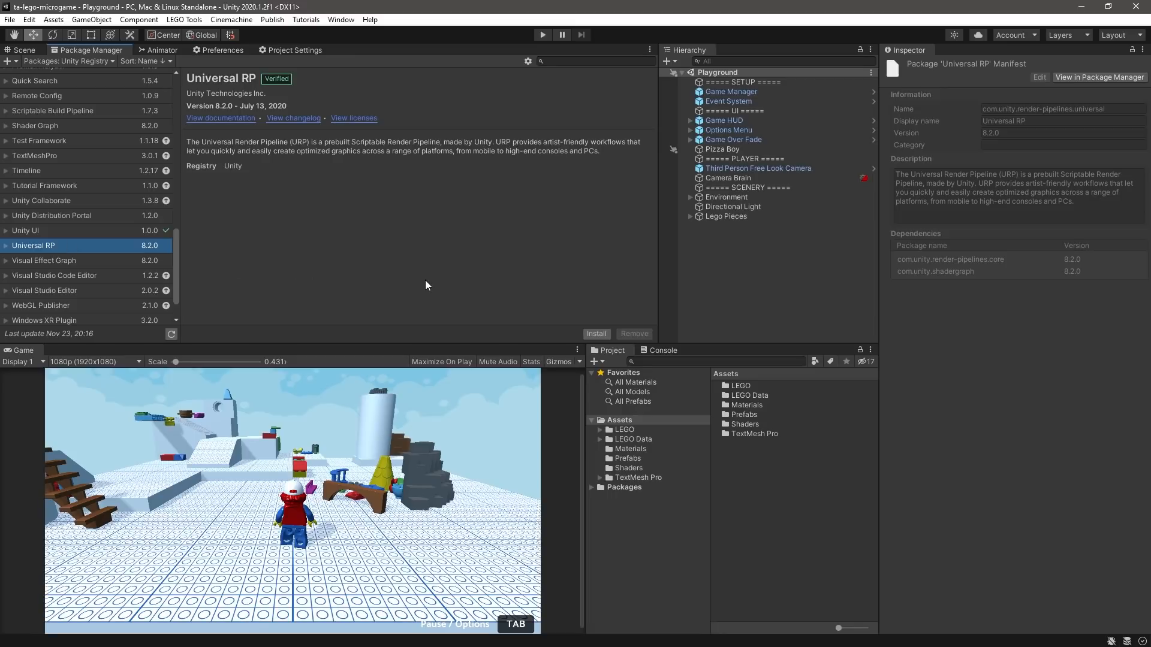
click(595, 334)
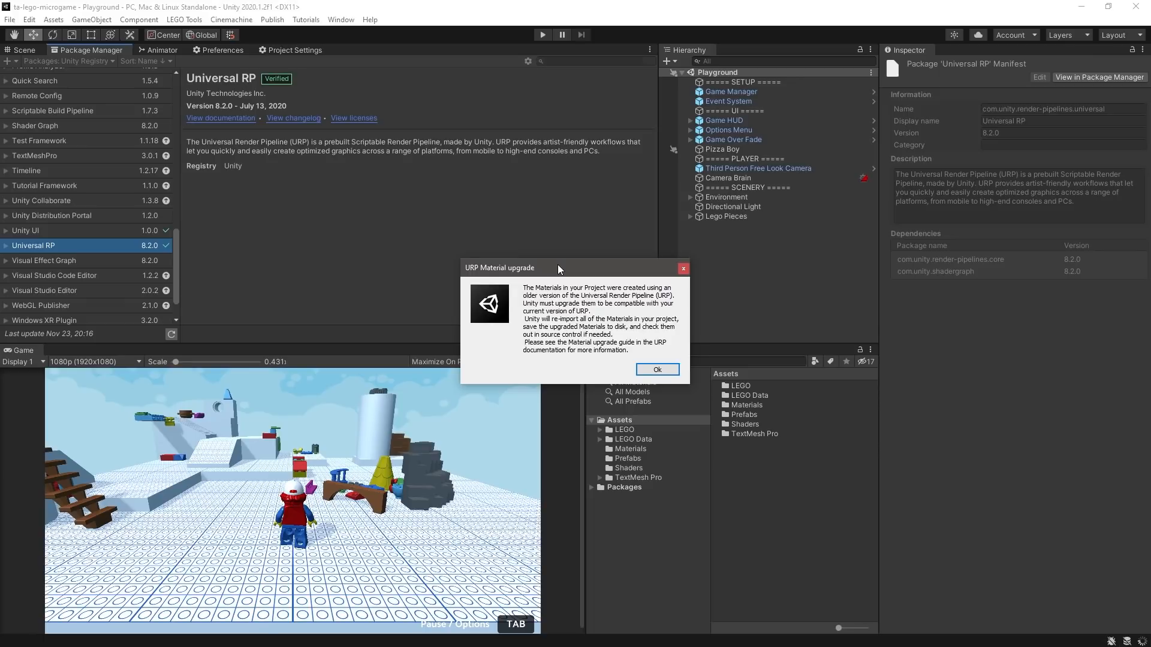
click(657, 370)
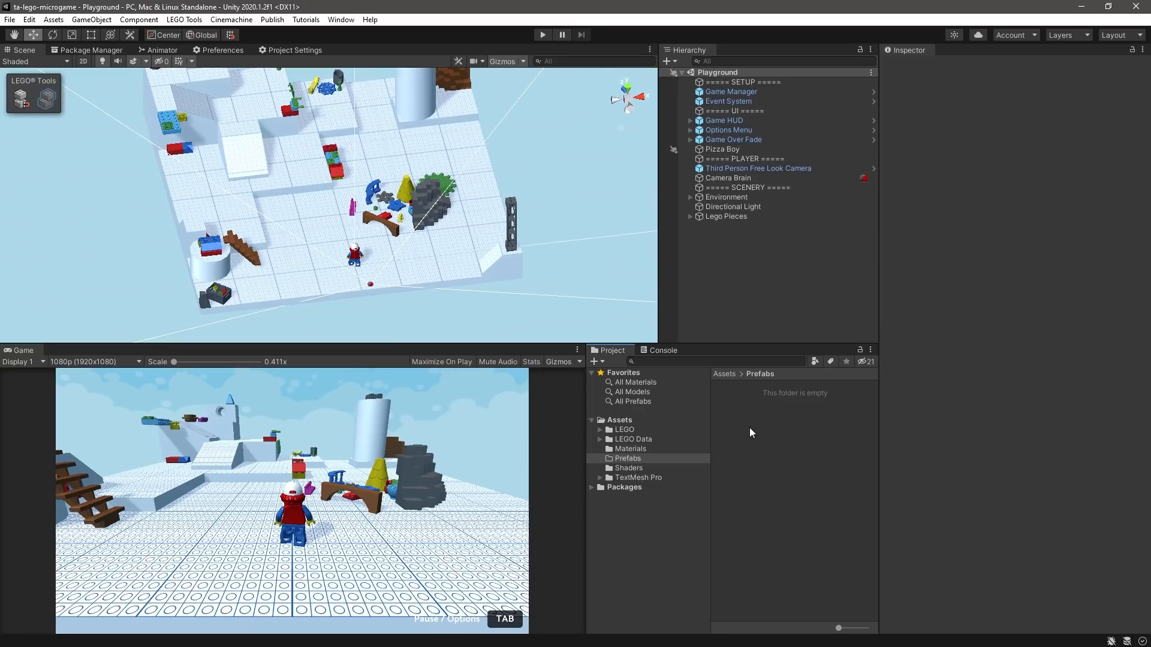
- Create a Universal Render Pipeline asset with a forward renderer in the Prefabs folder and name it Default_URP
right_click(751, 432)
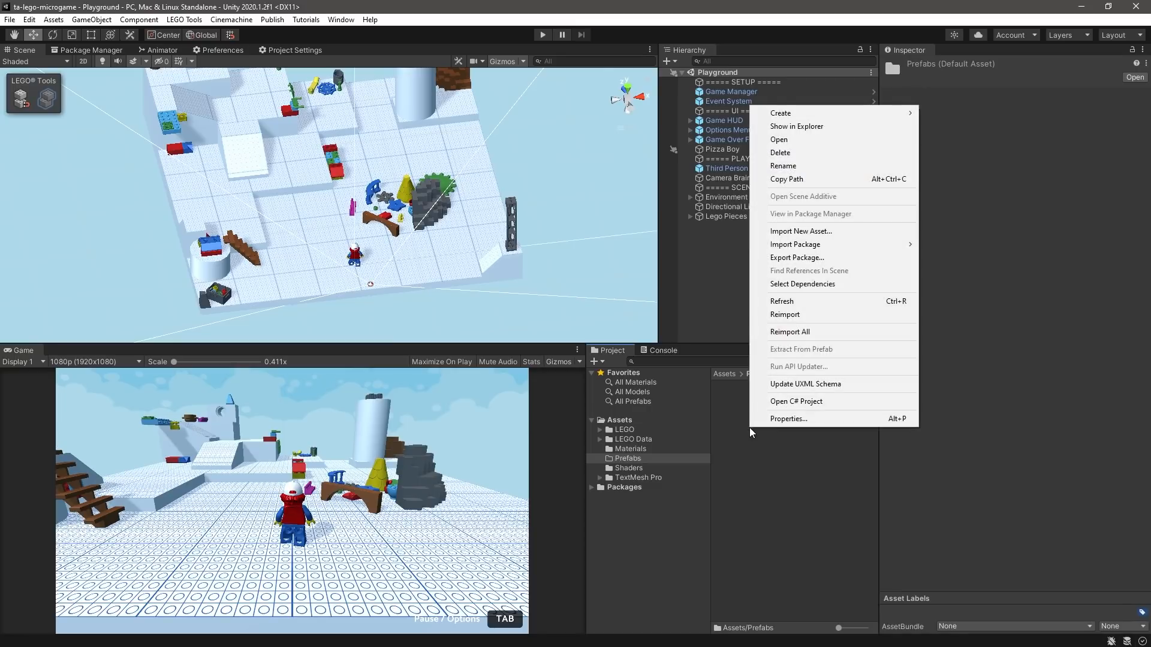
mouse_move(845, 114)
mouse_move(989, 288)
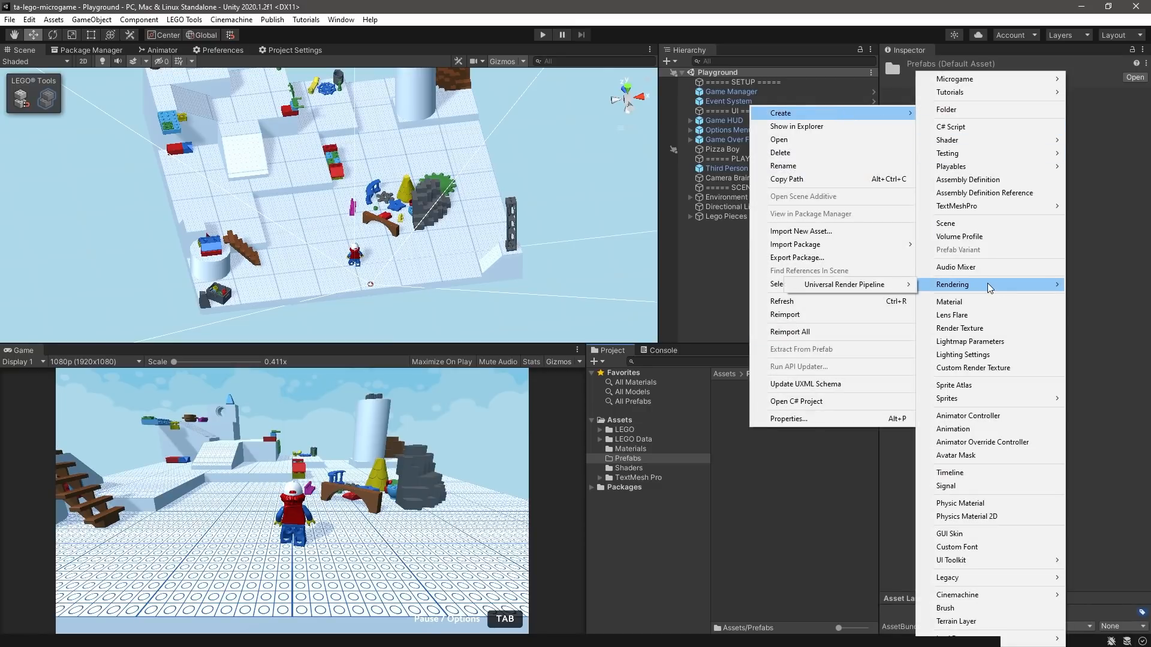
mouse_move(887, 289)
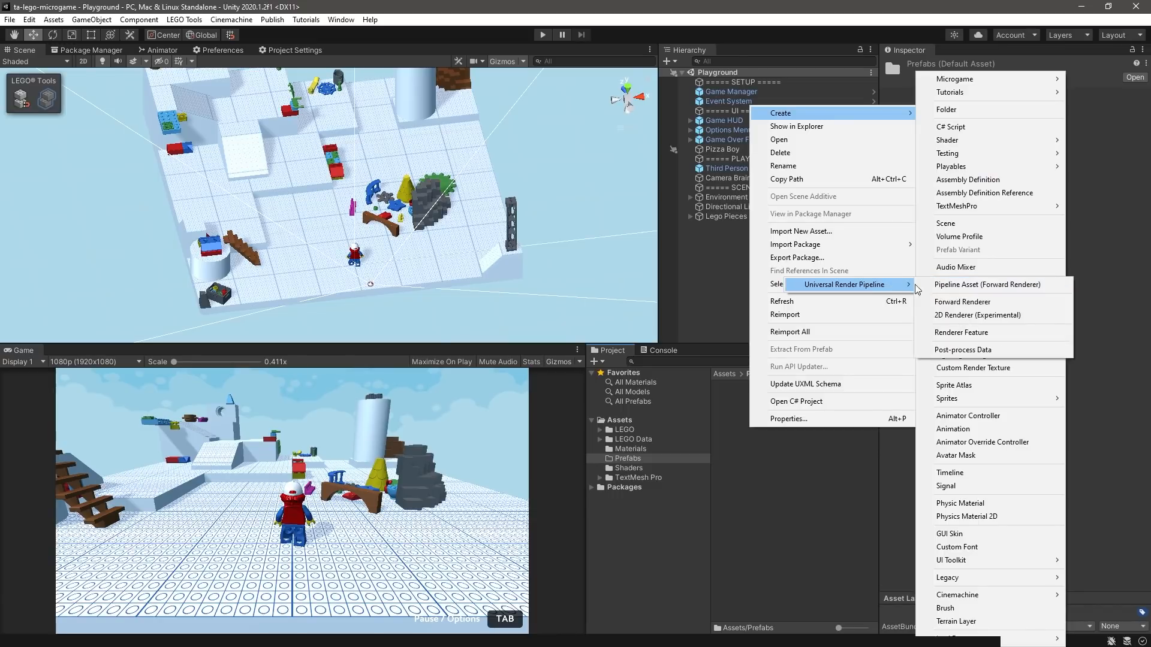
click(994, 286)
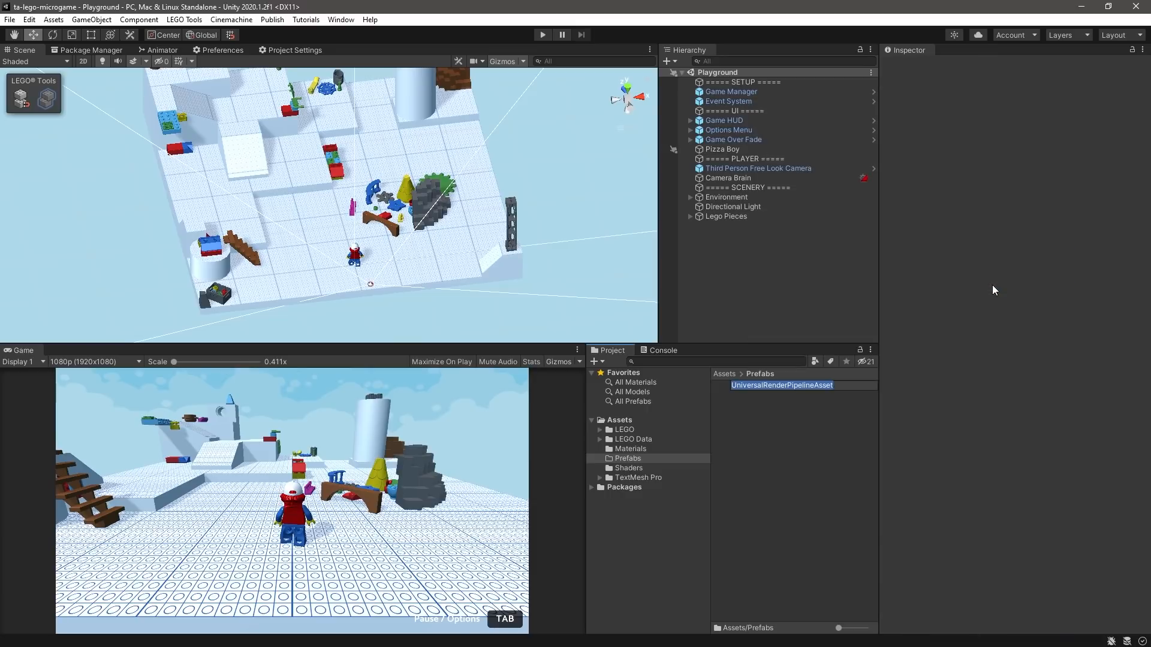
text(Default_URP)
key(Return)
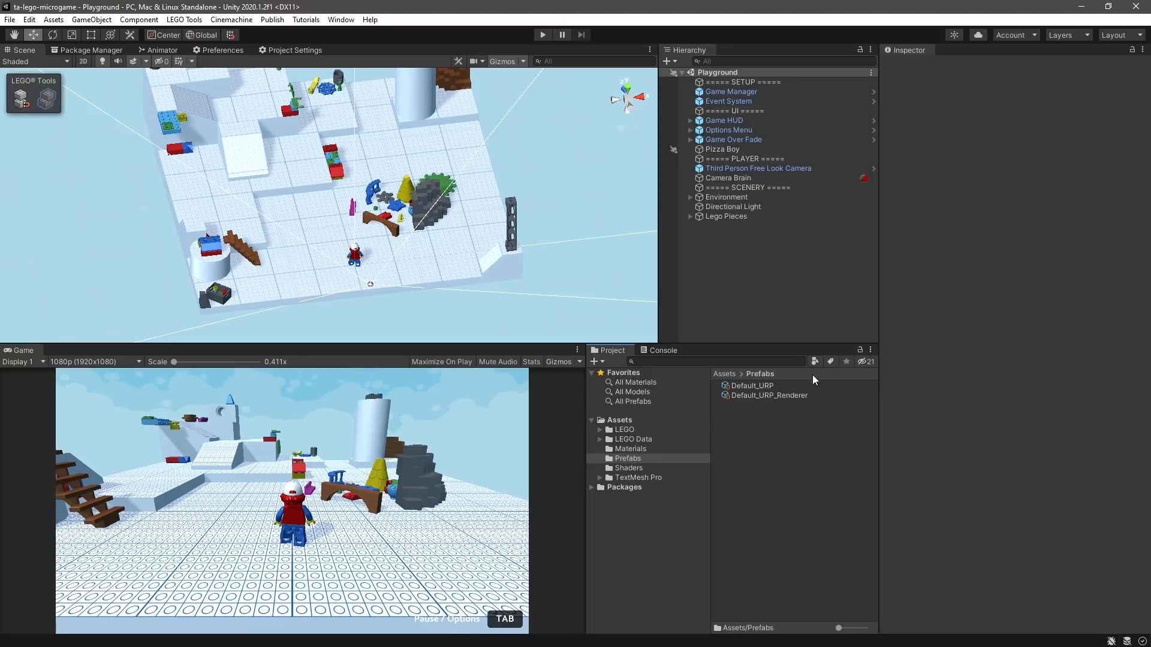
- Inspect the settings of the Default_URP asset and its Default_URP_Renderer
click(753, 386)
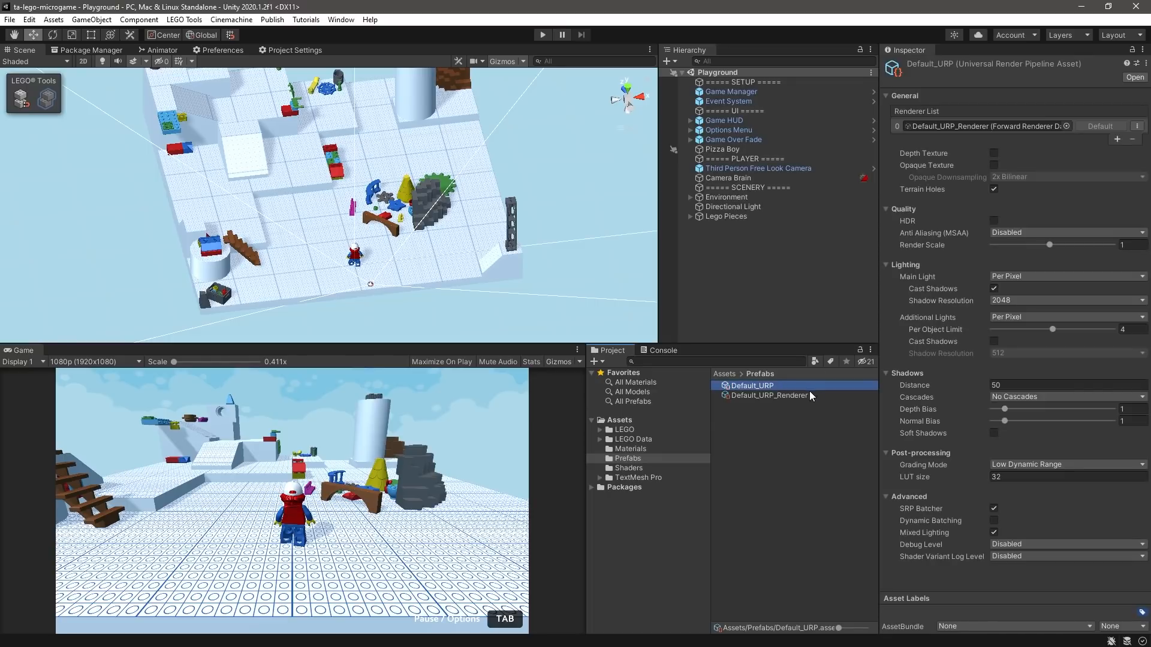
click(828, 396)
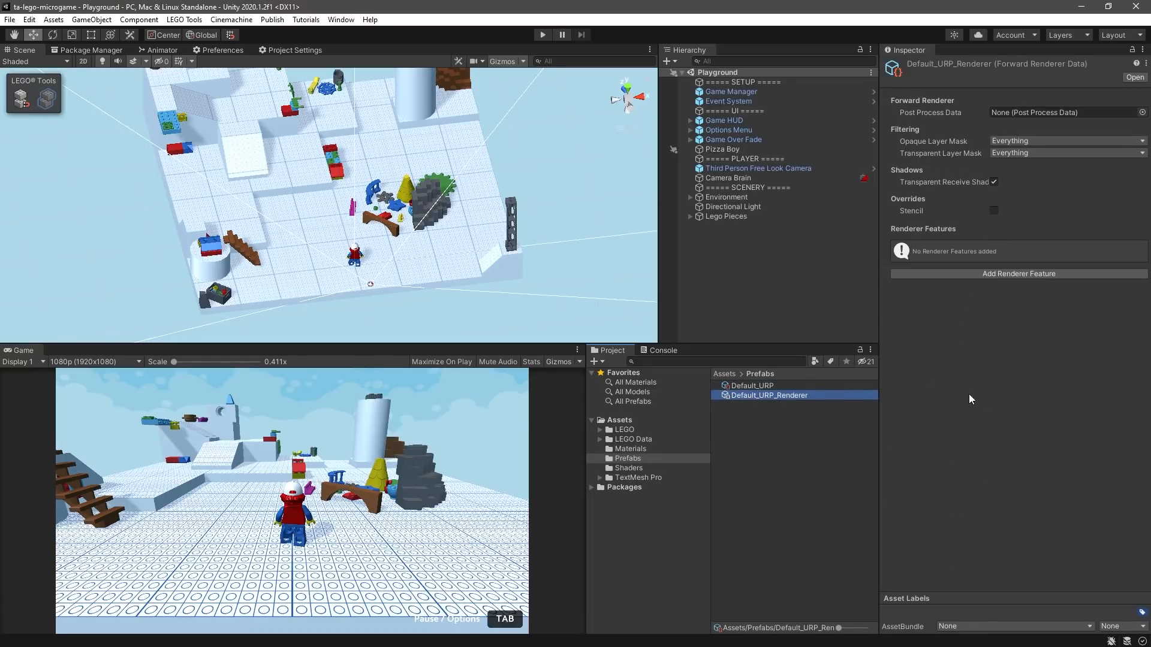
click(617, 519)
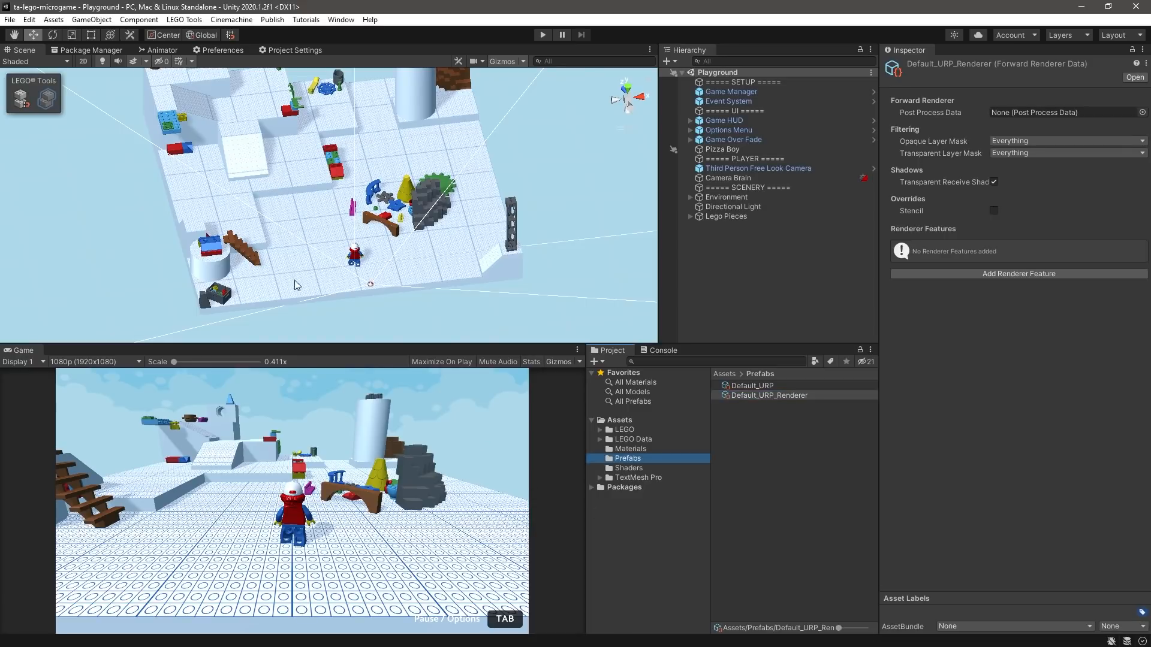
- Assign Default_URP as the Scriptable Render Pipeline asset in the project's Graphics settings
click(28, 19)
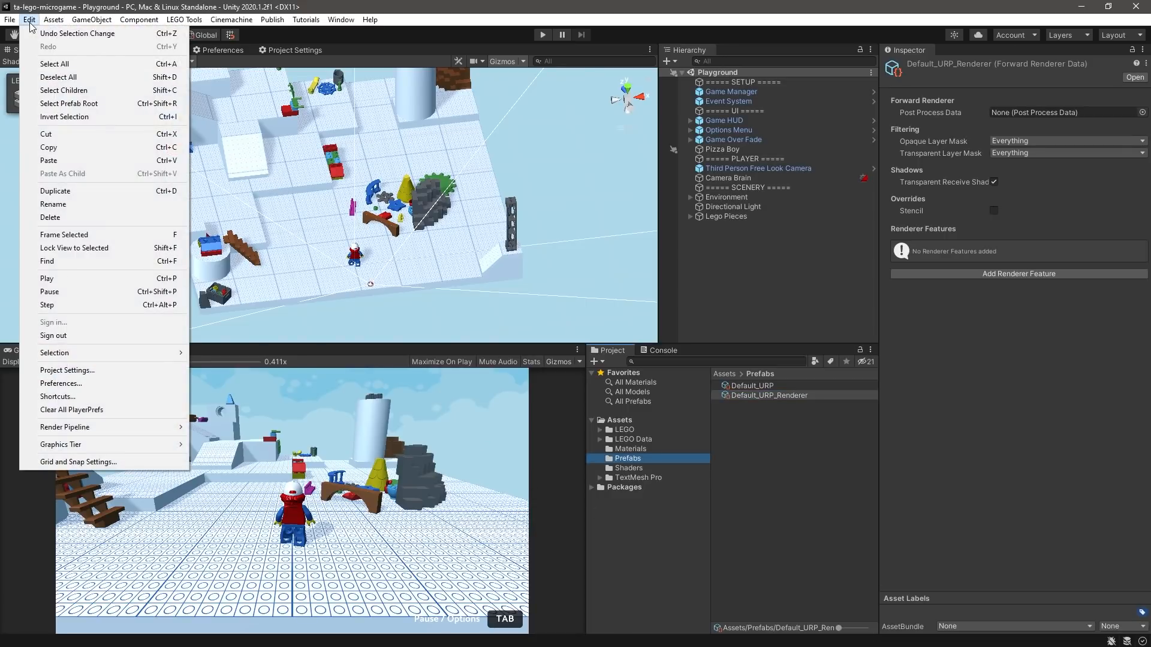
click(67, 369)
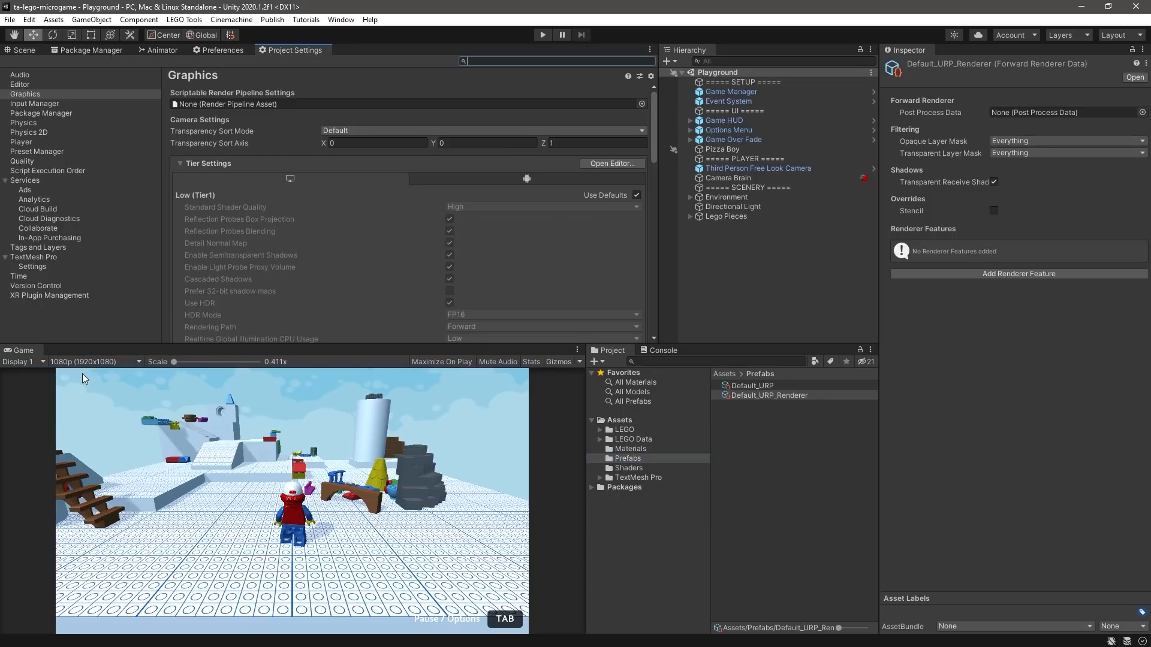
drag(769, 387, 261, 108)
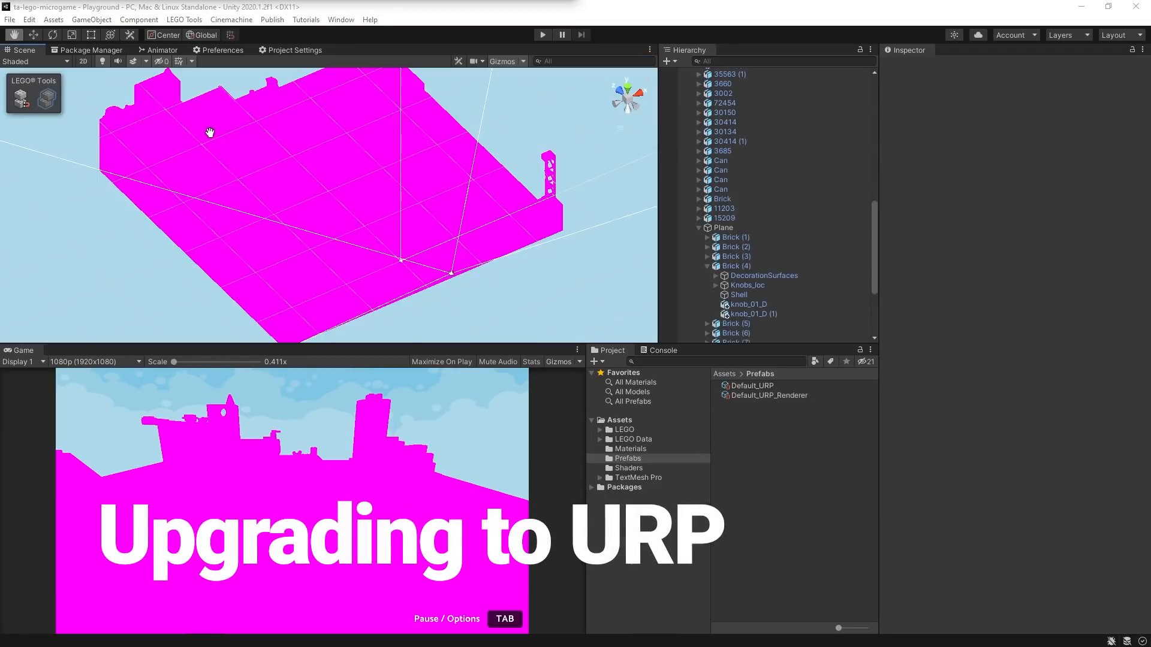
- Switch the Blue material on the Shell of Brick (1) to the Universal Render Pipeline/Lit shader
drag(195, 162, 174, 198)
alt+drag(264, 252, 378, 73)
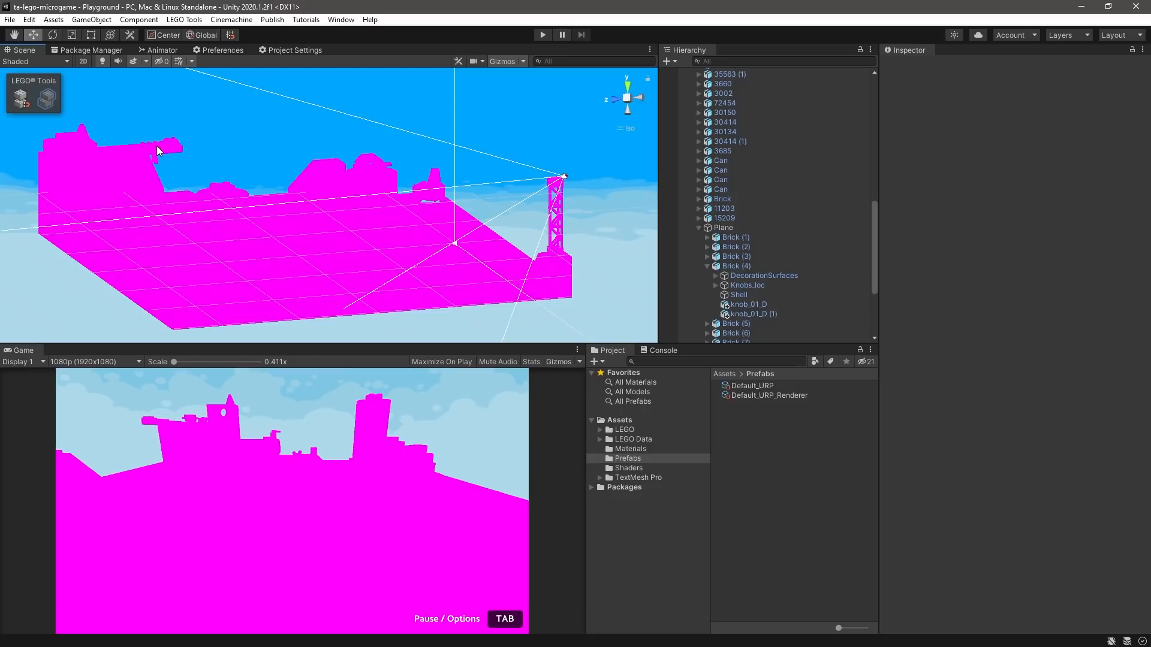
click(172, 151)
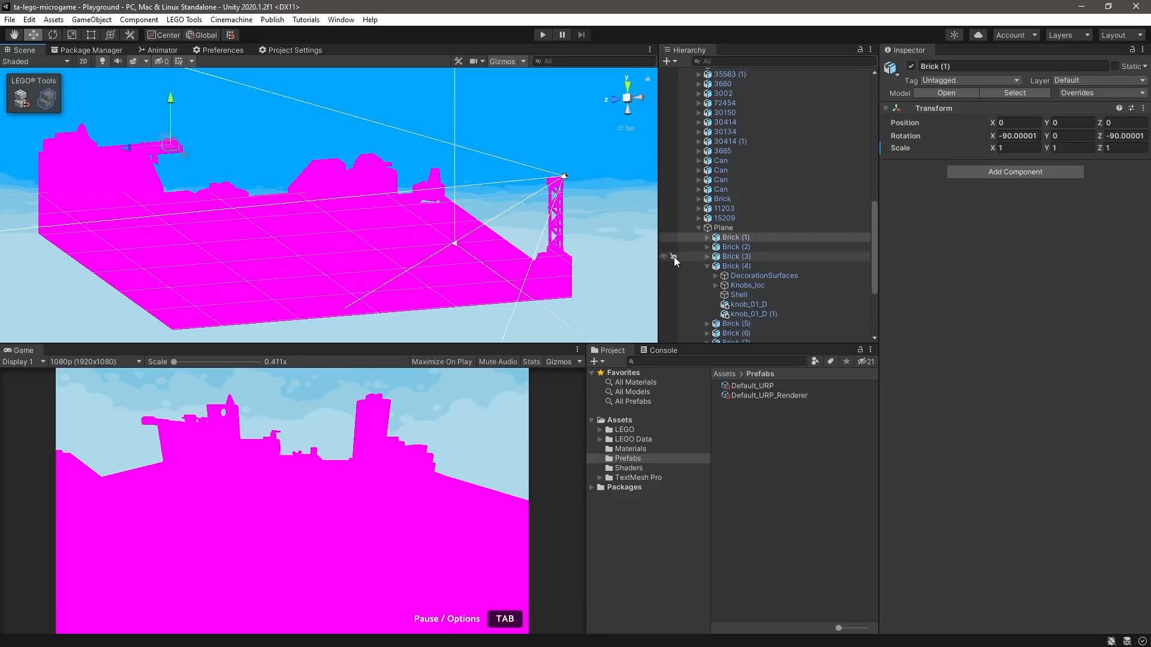
click(749, 238)
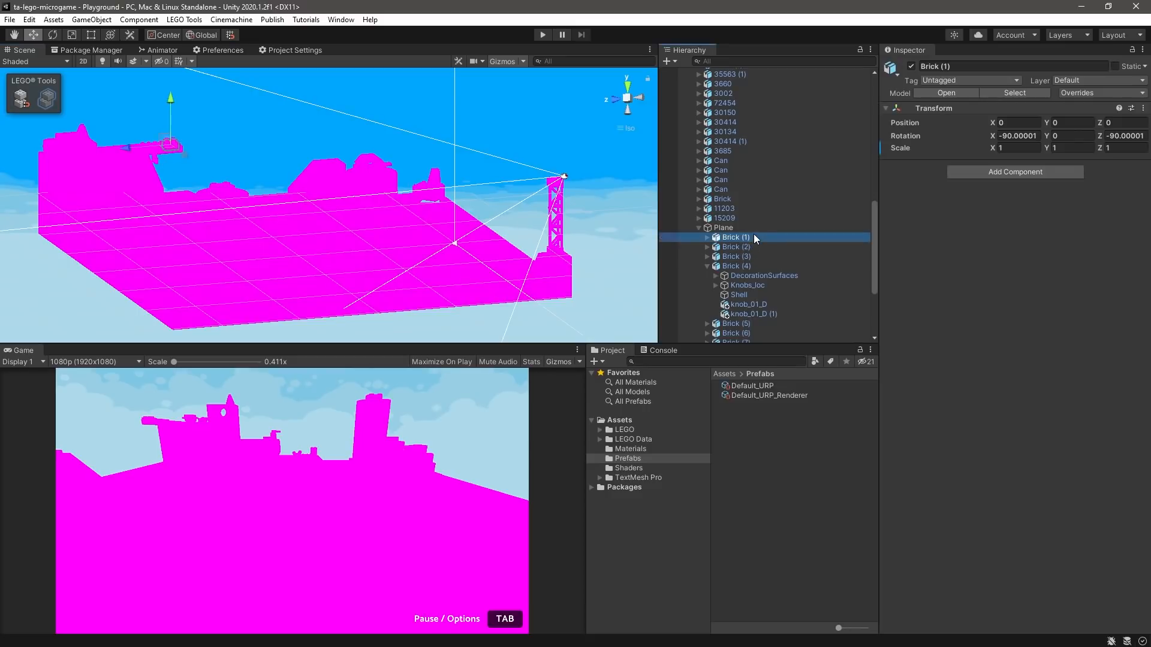
click(708, 238)
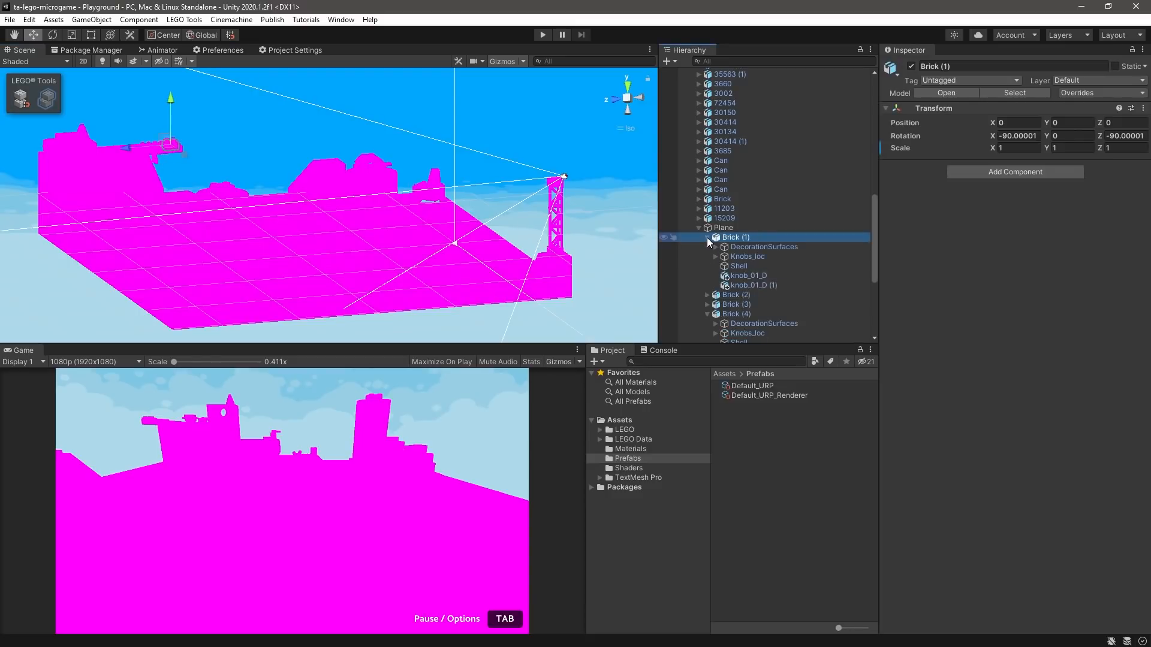
click(736, 265)
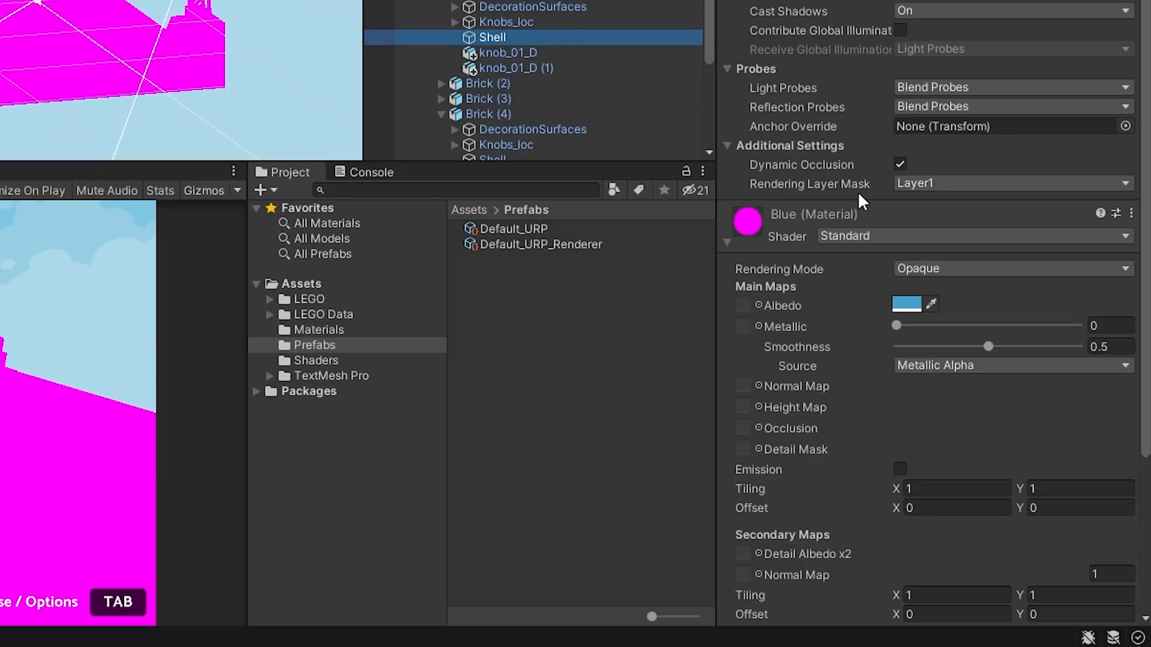
click(871, 235)
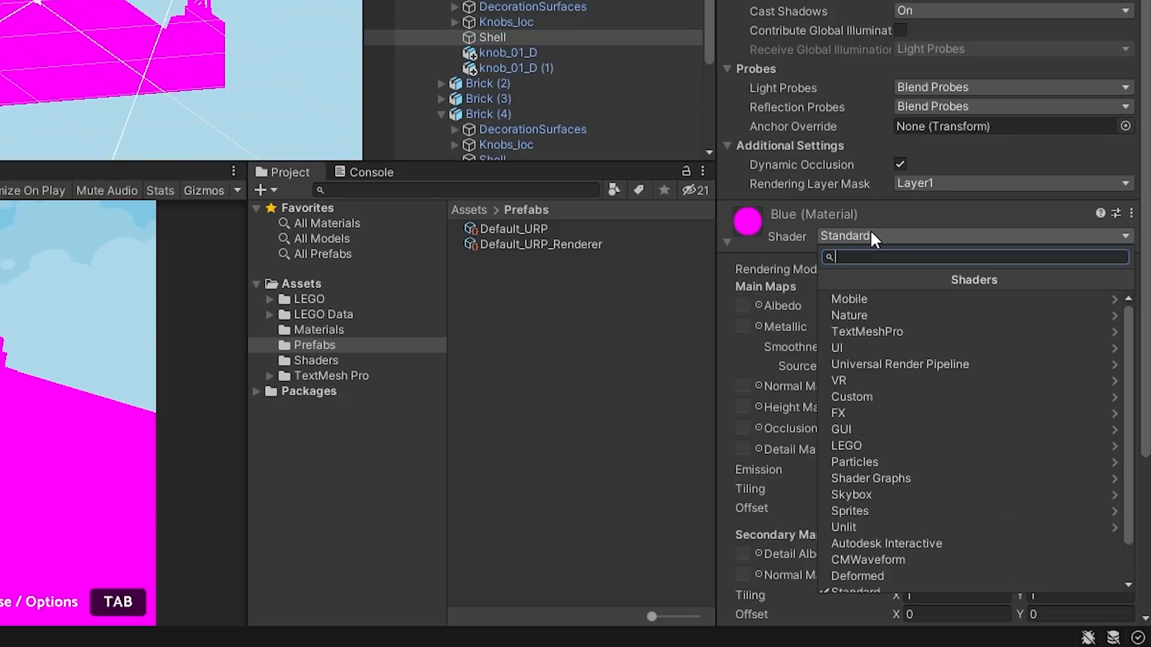
click(951, 363)
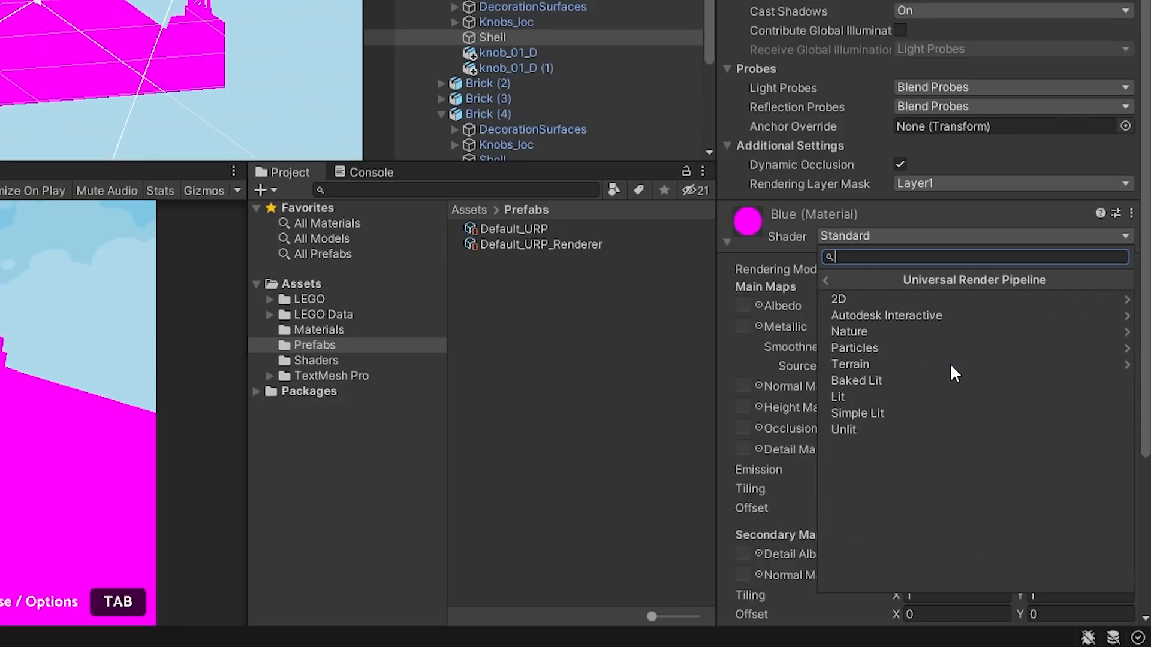
click(849, 396)
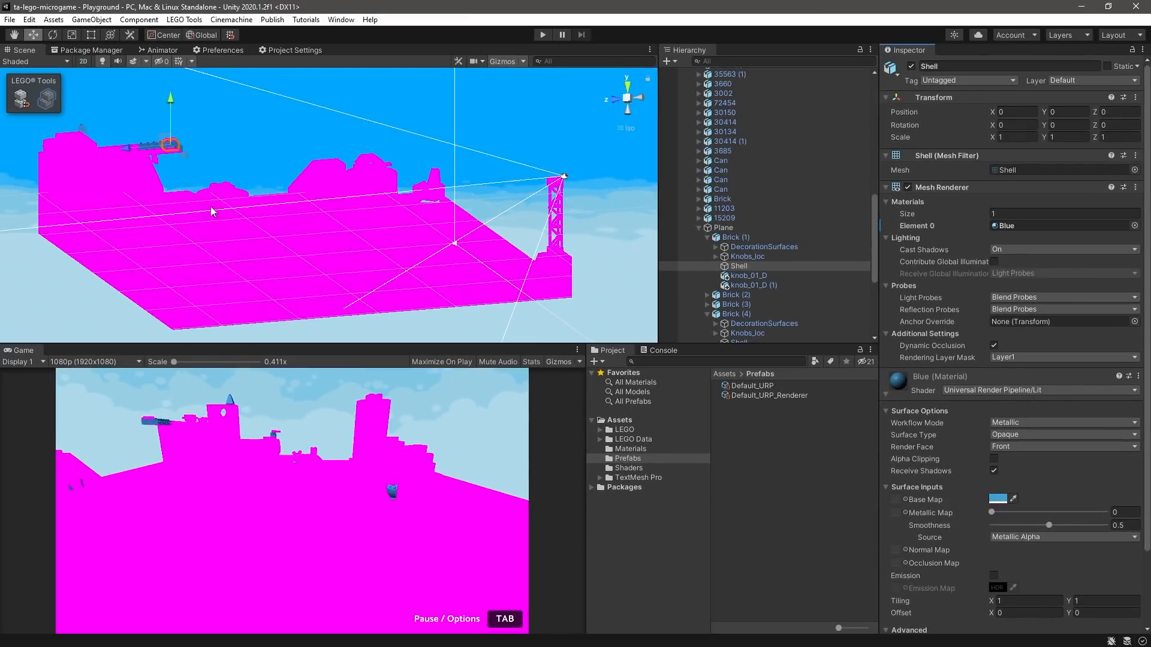
- Examine the bricks that use the Blue material from several angles across the scene
right_drag(182, 150, 178, 243)
scroll(174, 247, up, 6)
middle_drag(159, 250, 363, 190)
scroll(333, 191, up, 3)
scroll(327, 189, down, 3)
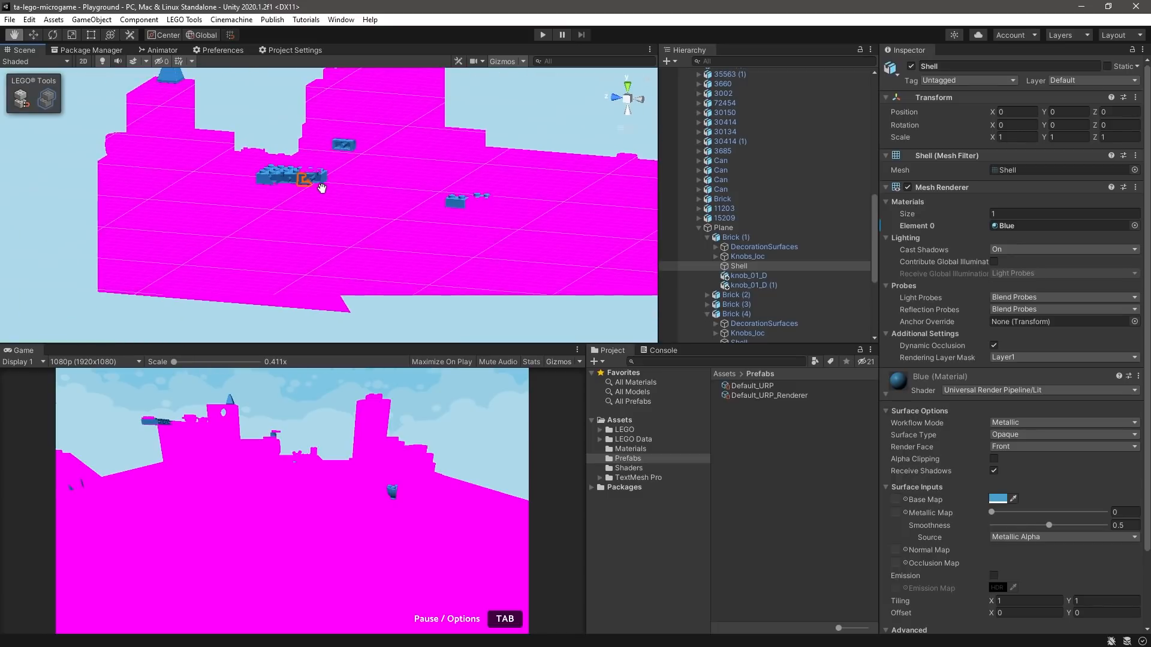
scroll(343, 228, up, 1)
right_drag(355, 201, 336, 238)
scroll(343, 228, down, 1)
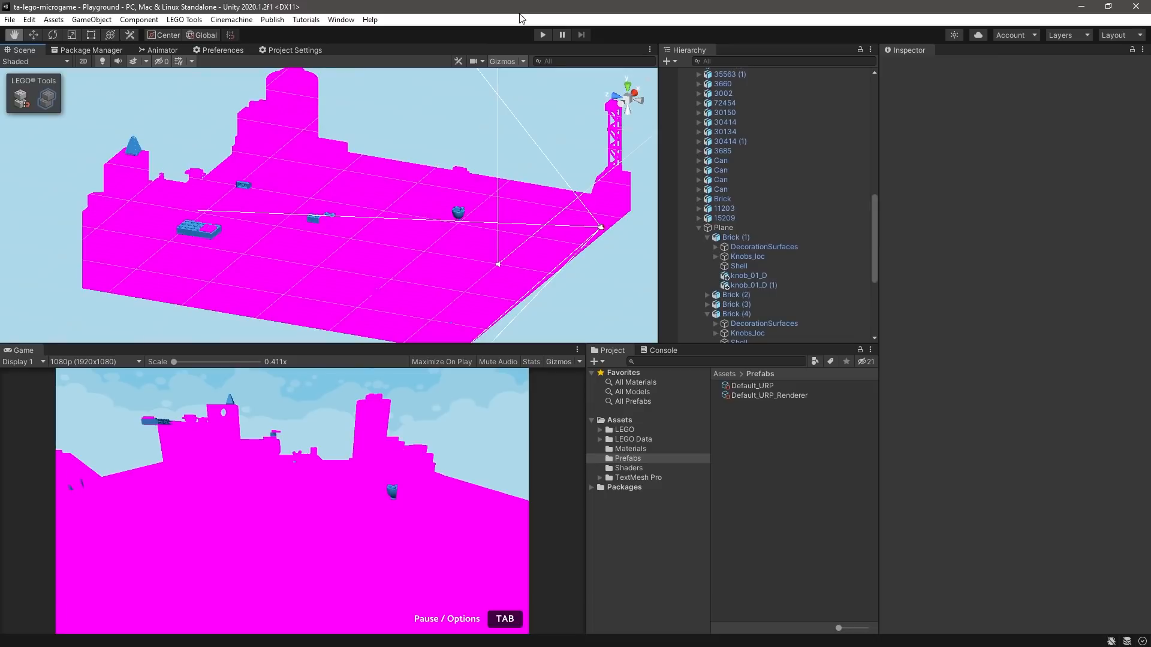
- Upgrade all of the project's materials to UniversalRP materials and accept overwriting them
click(29, 19)
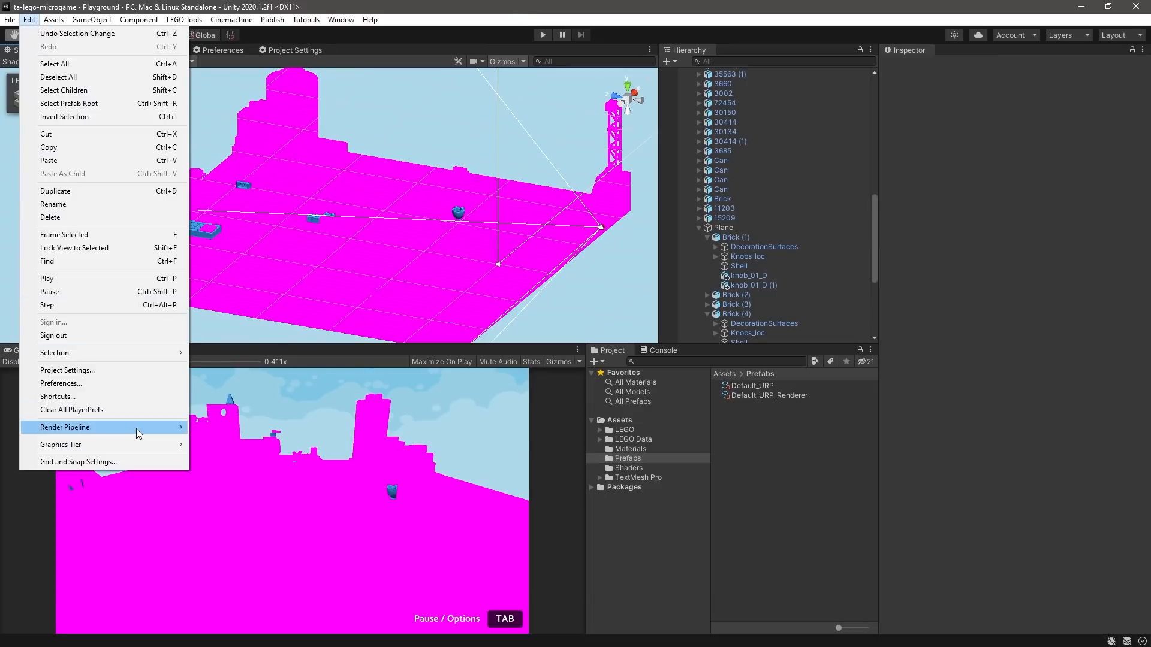
mouse_move(135, 429)
mouse_move(256, 446)
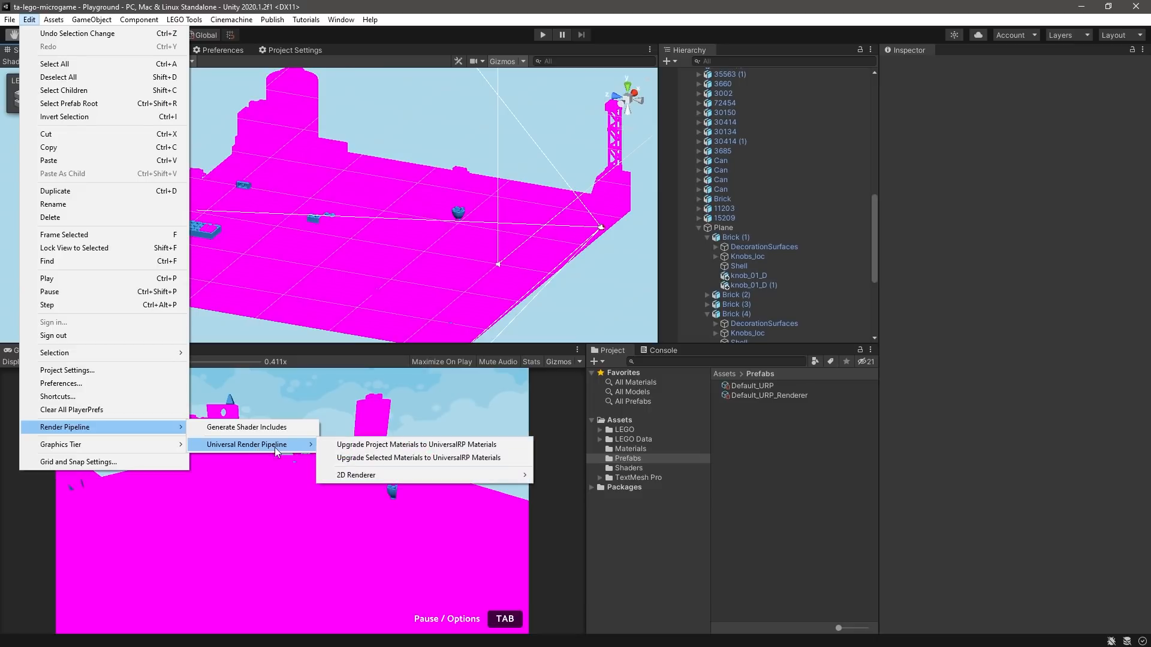
click(502, 445)
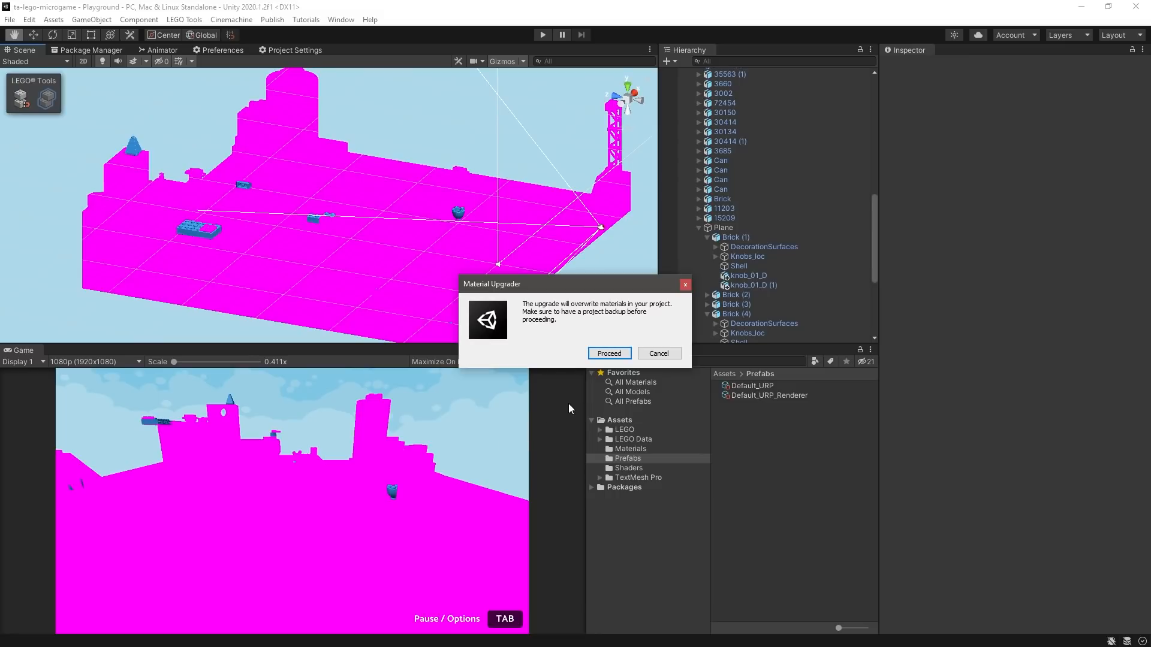
click(609, 354)
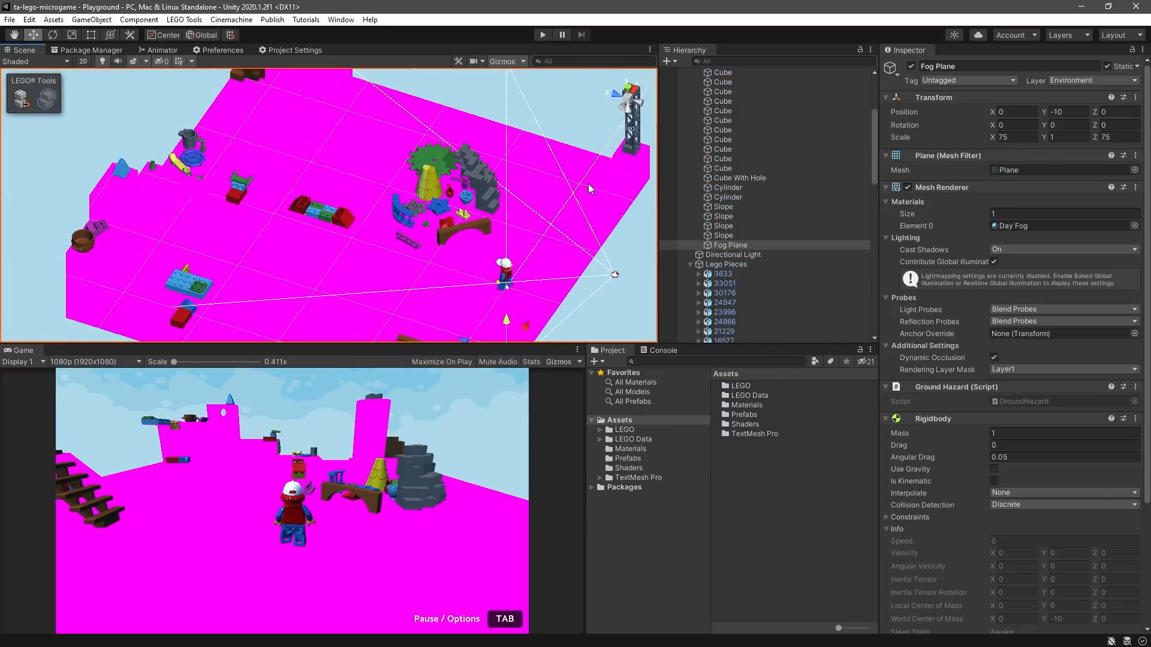
- Switch the Grid material on the ground Cube to the Custom/Grid_URP shader
click(588, 183)
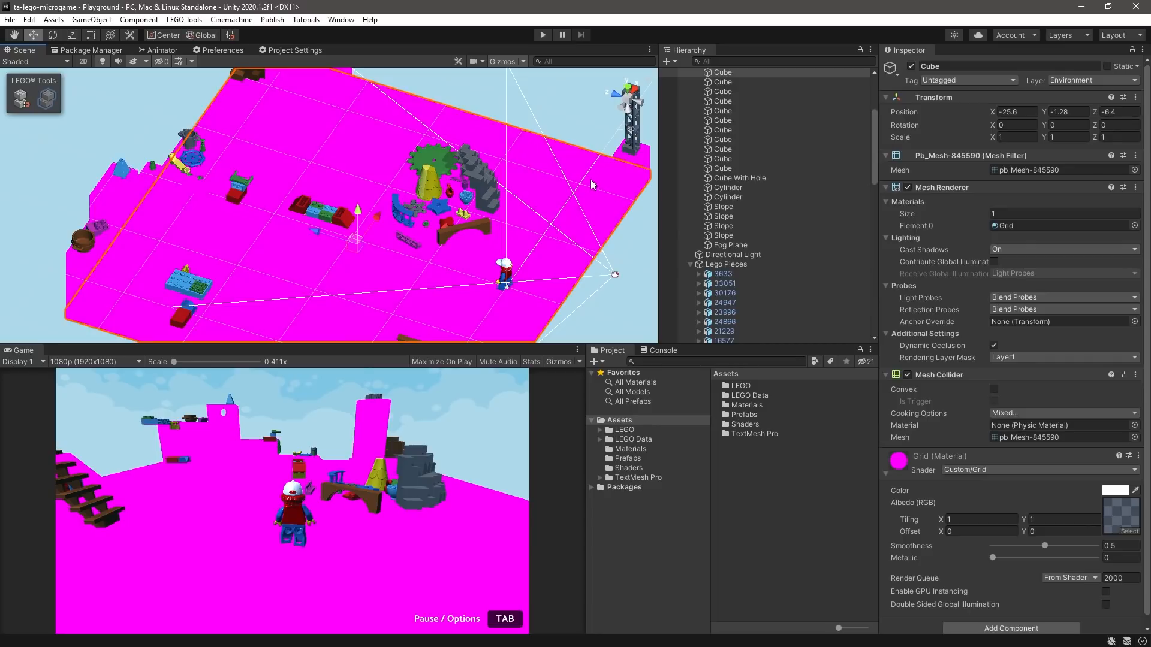
click(970, 469)
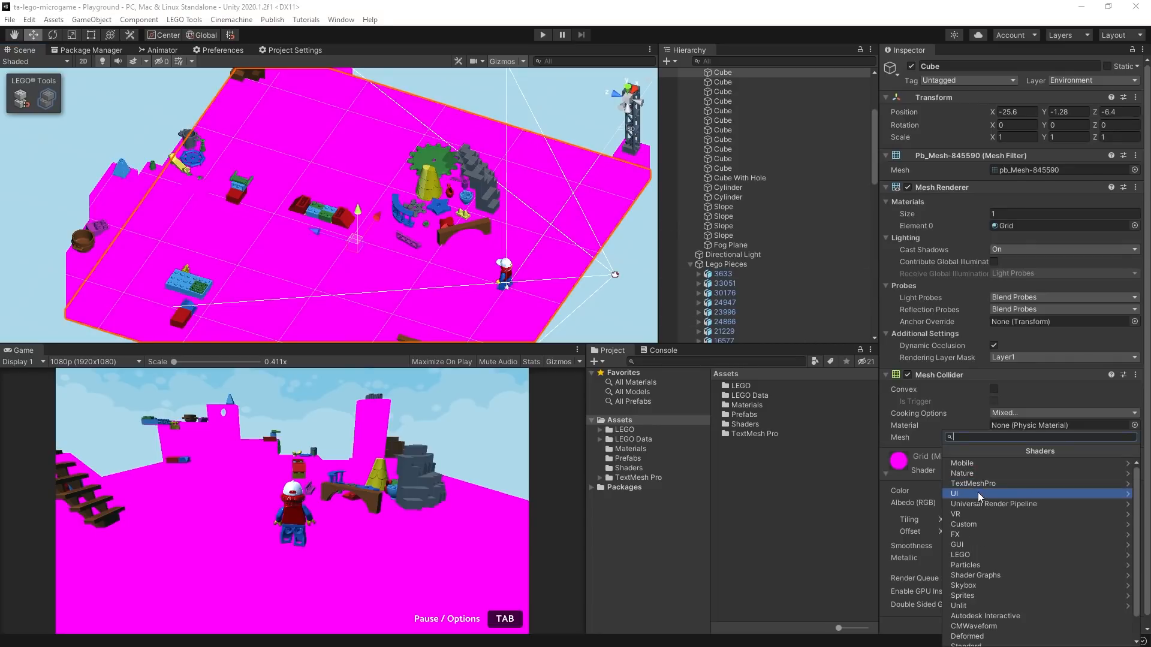
click(979, 522)
click(966, 474)
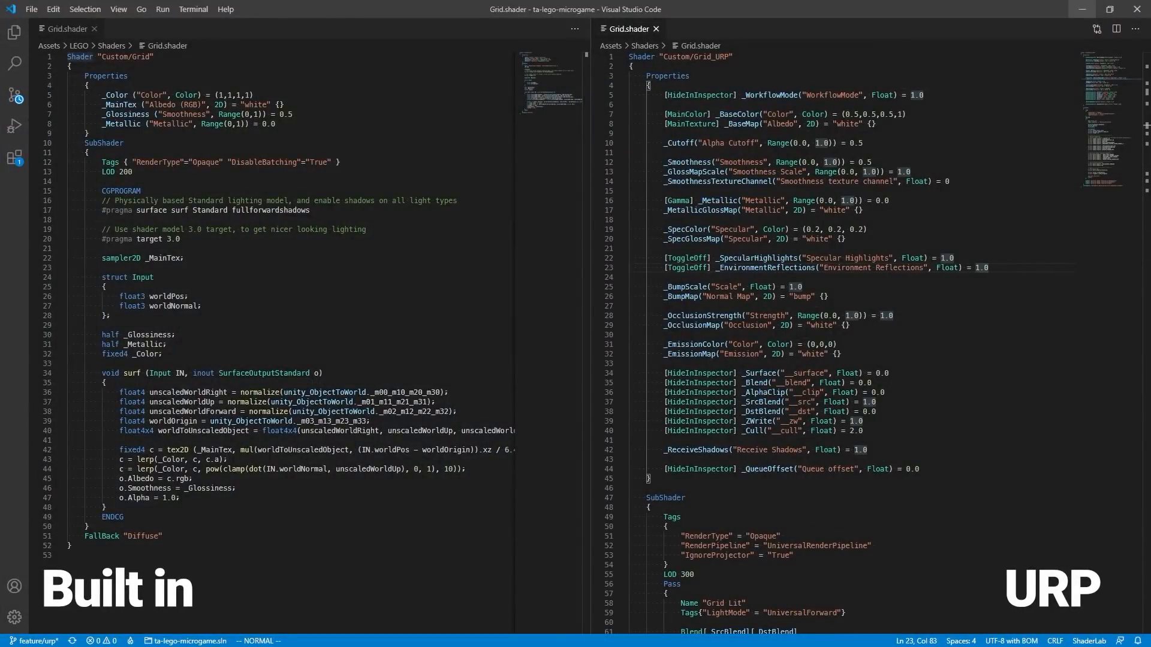
- In Visual Studio Code, read through the URP version of Grid.shader alongside the built-in version
scroll(914, 294, down, 1)
scroll(914, 295, down, 12)
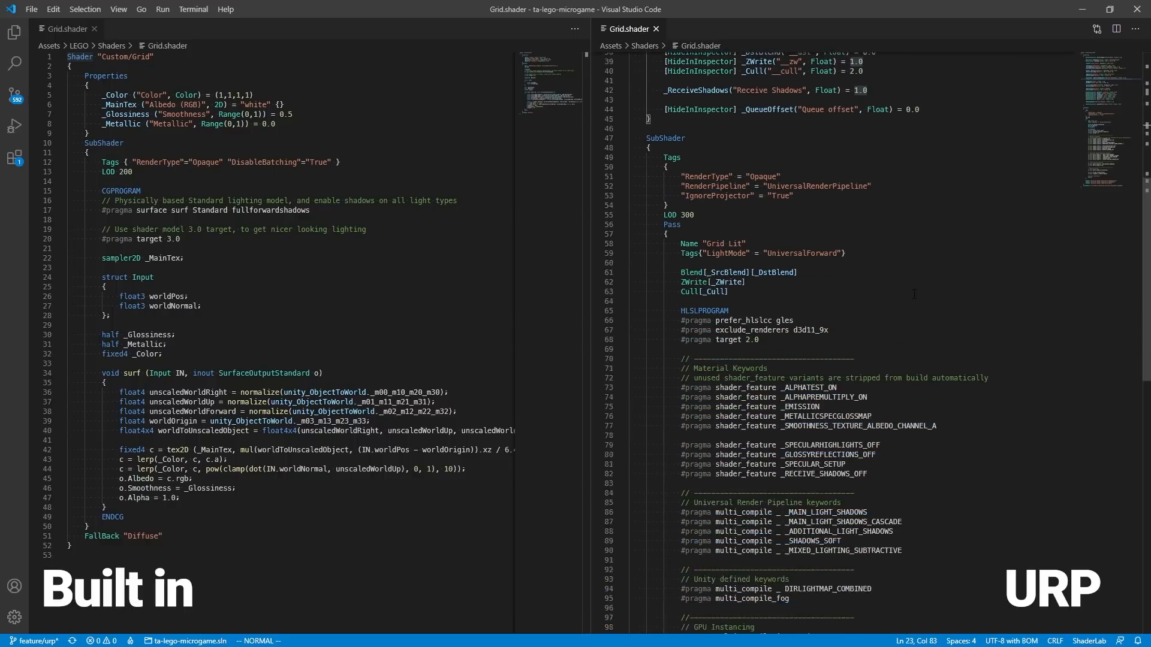
scroll(914, 295, down, 12)
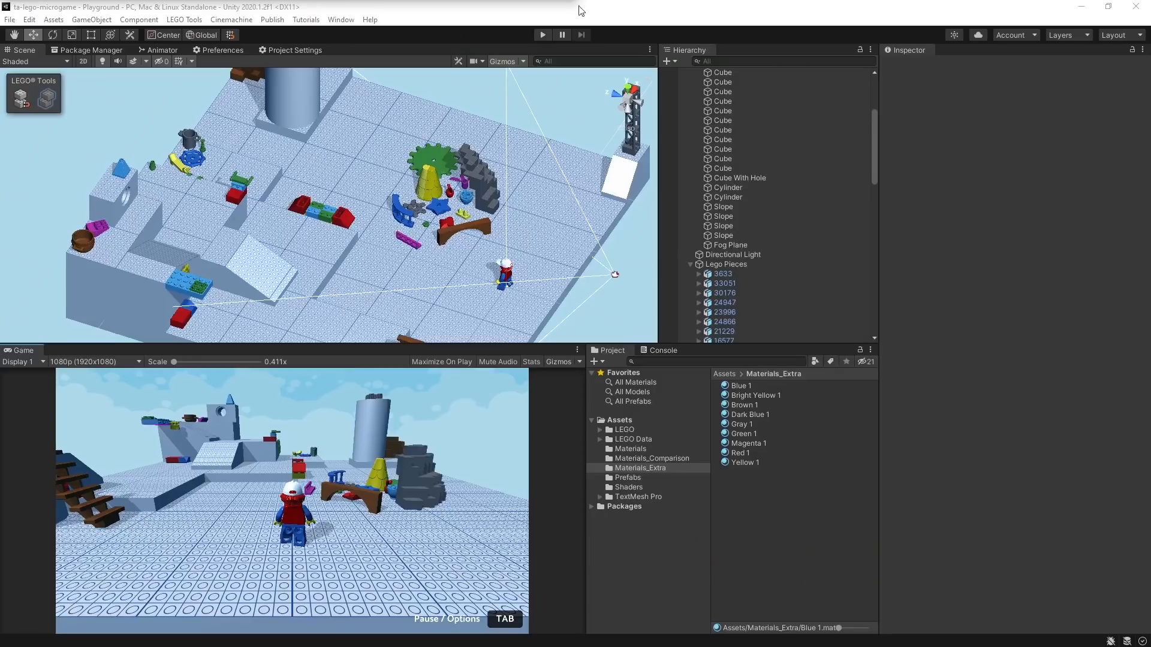
- Upgrade only the nine materials in the Materials_Extra folder, Blue 1 through Yellow 1, to UniversalRP materials
click(750, 516)
click(759, 462)
shift+click(759, 387)
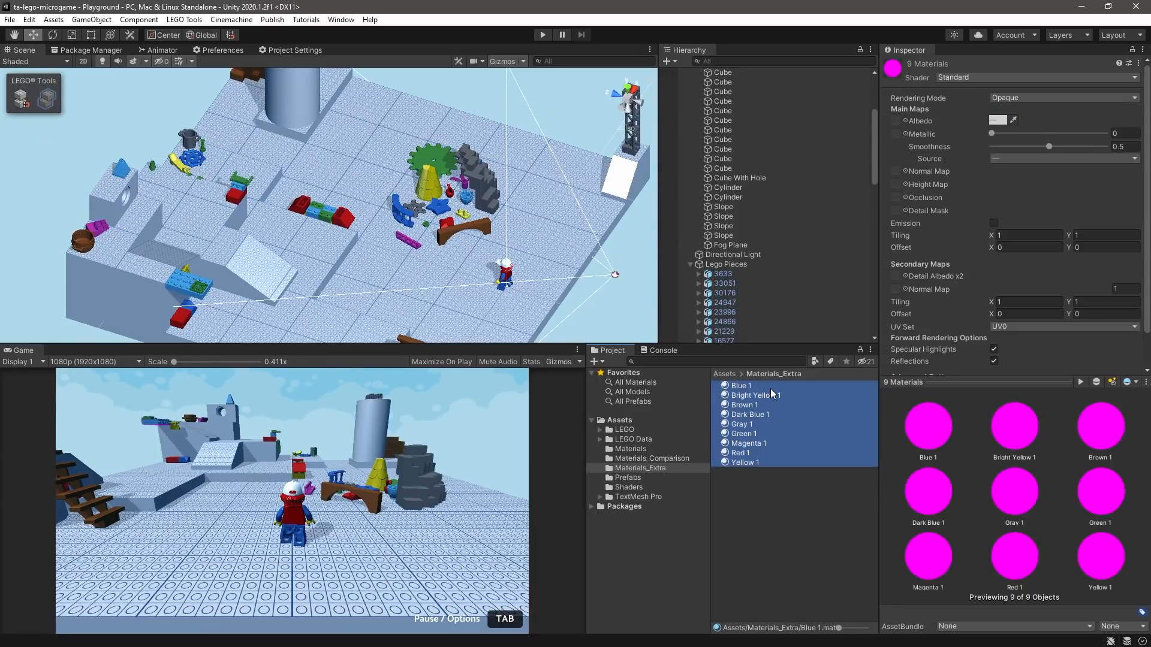
click(30, 20)
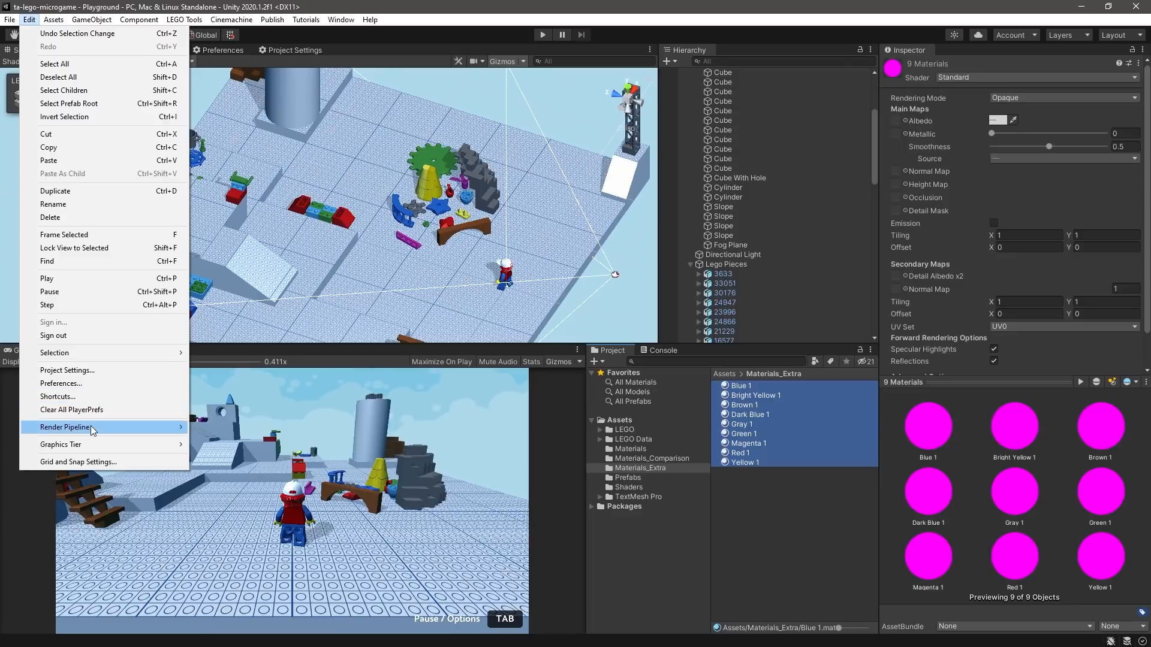
mouse_move(93, 430)
mouse_move(305, 446)
click(418, 459)
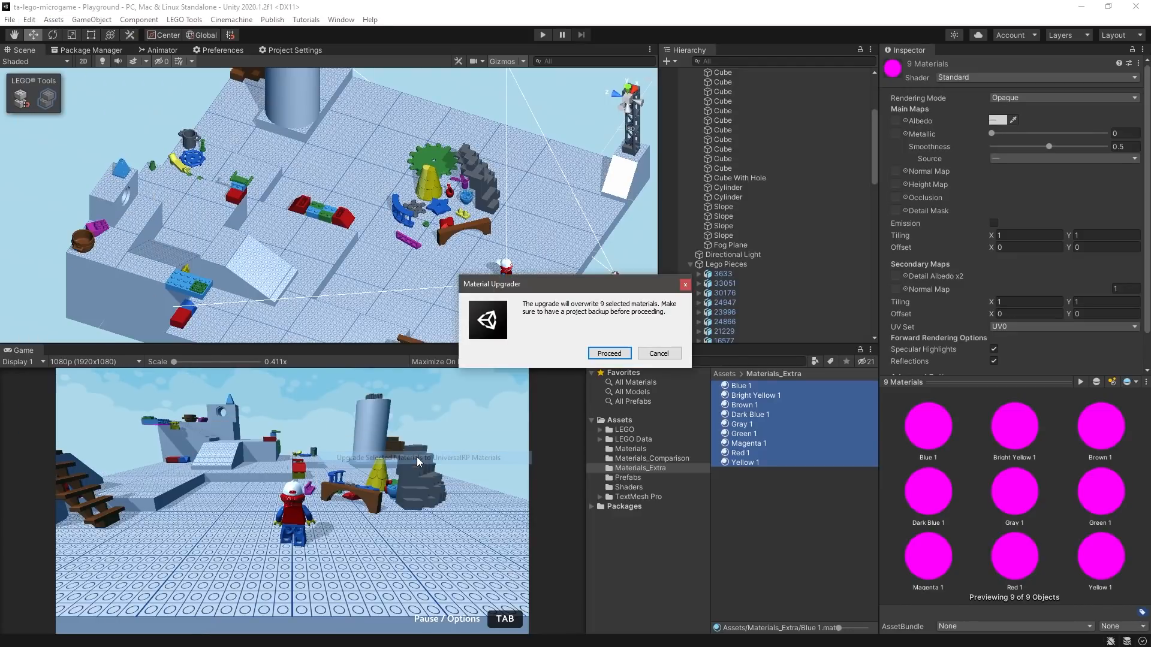
click(609, 353)
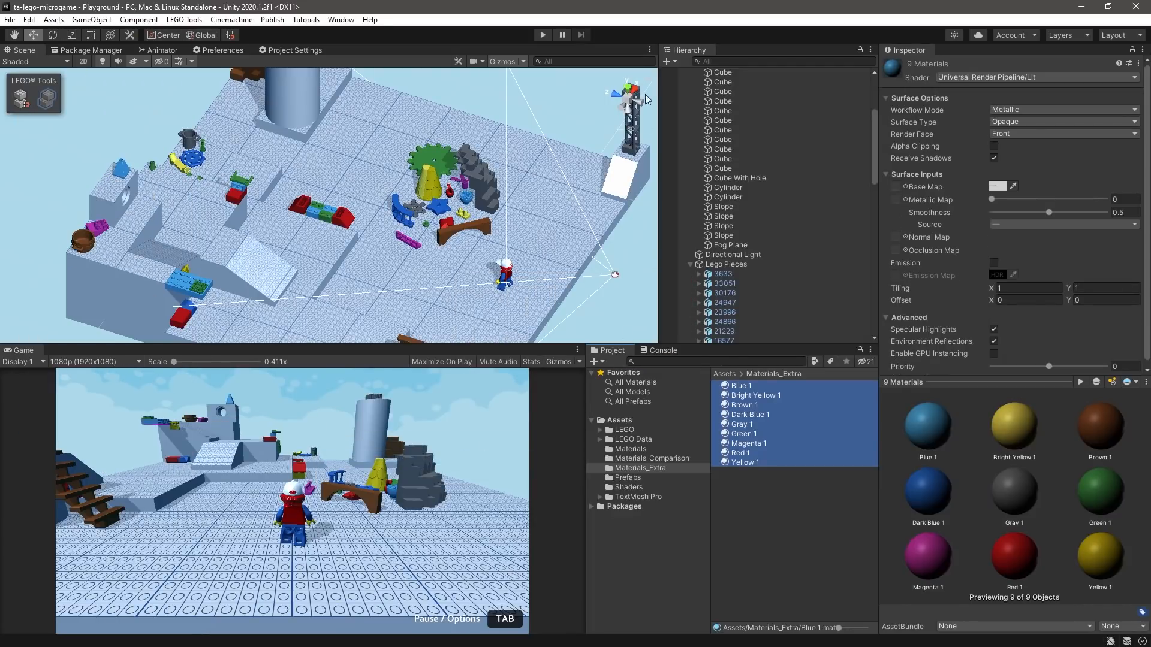
- Inspect the shaders of the Mobile and Standard materials in the Materials_Comparison folder
click(652, 458)
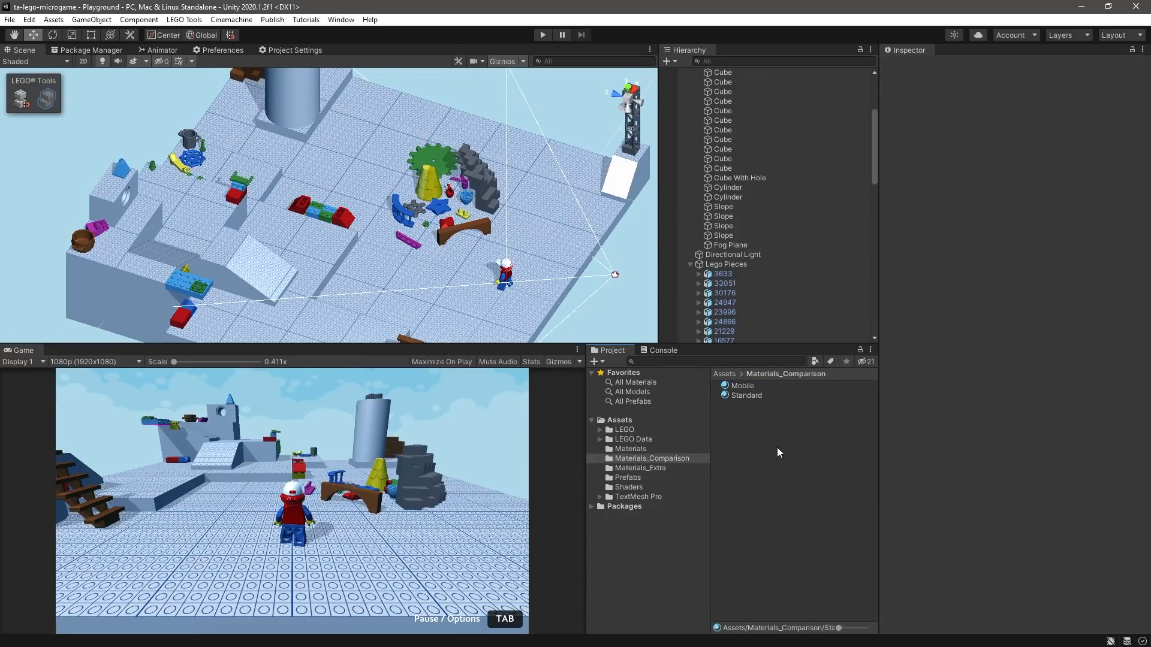
click(752, 385)
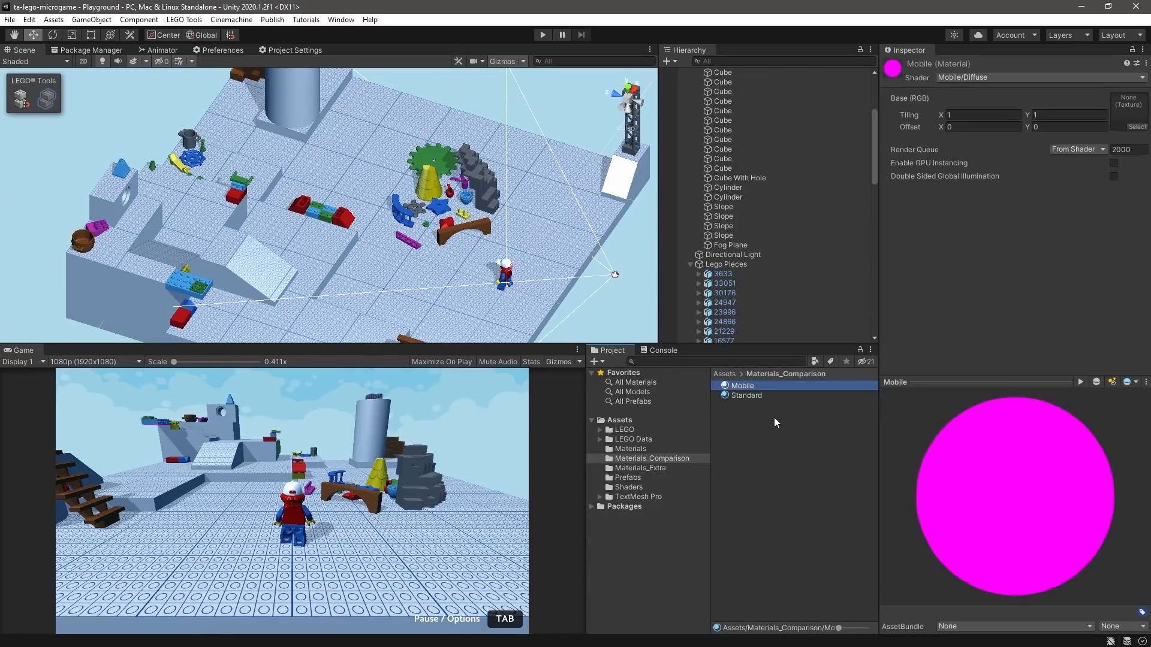
click(792, 396)
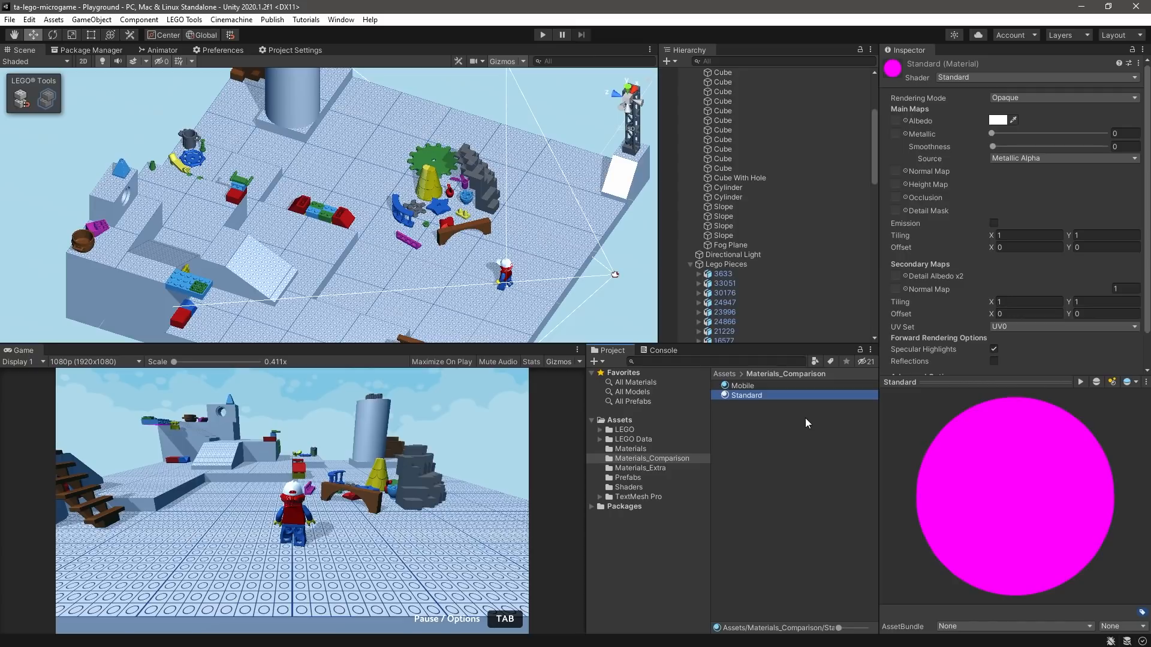
- Run the project-wide upgrade to UniversalRP materials again and inspect the Mobile material's converted shader
click(28, 19)
mouse_move(150, 432)
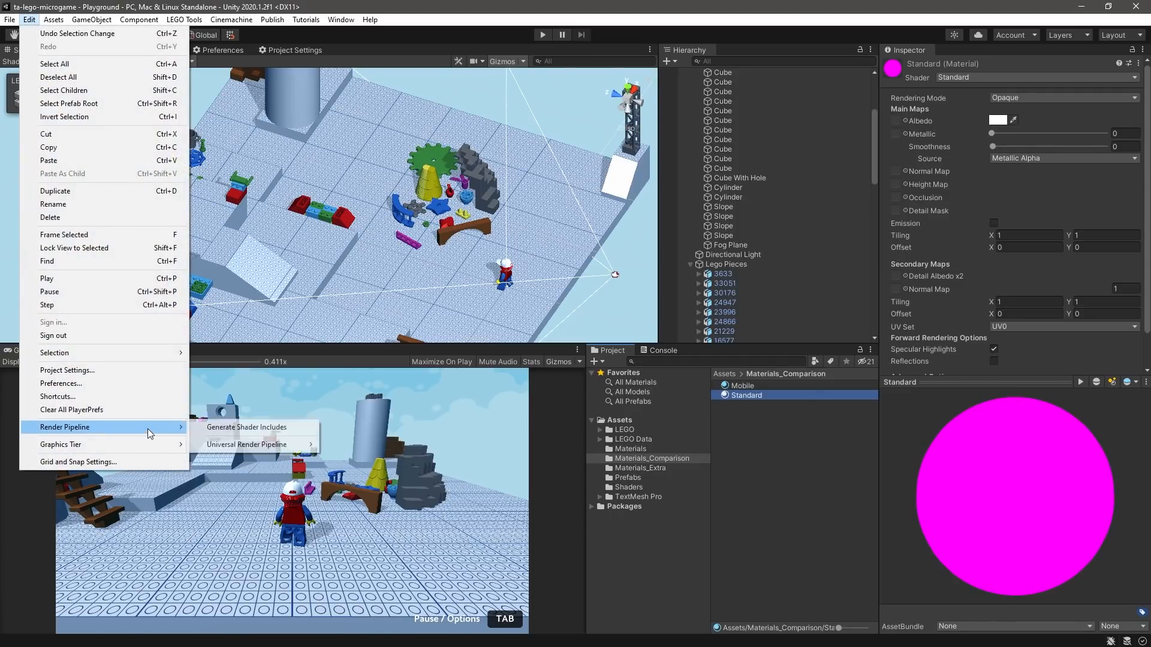
mouse_move(233, 444)
click(346, 444)
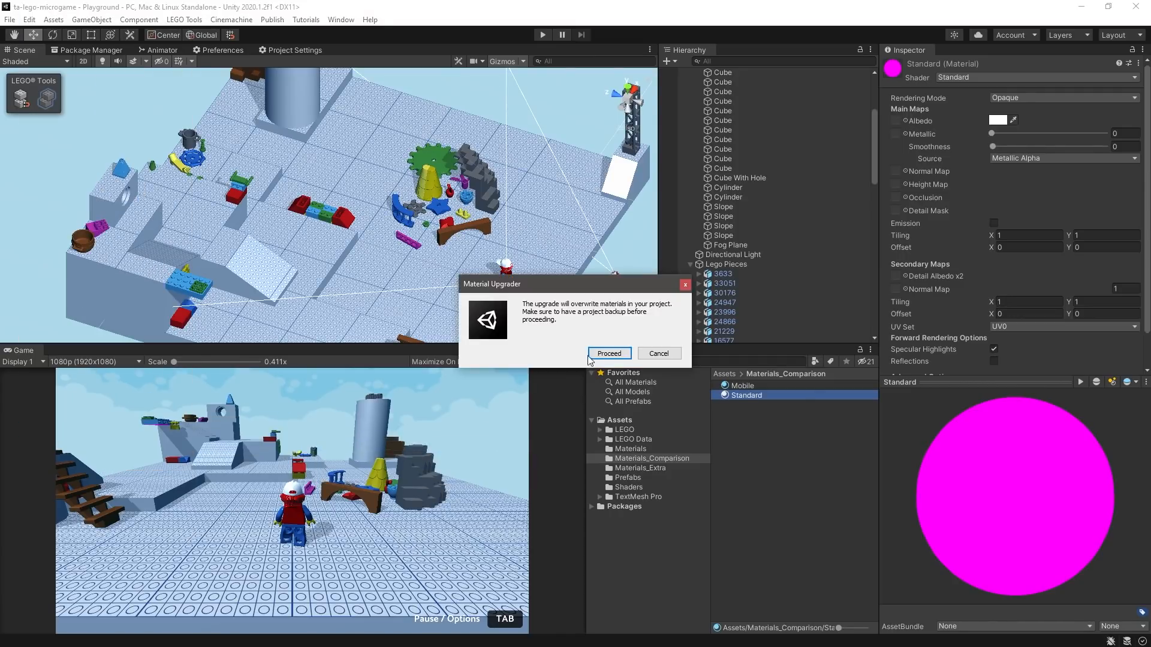
click(606, 354)
click(785, 387)
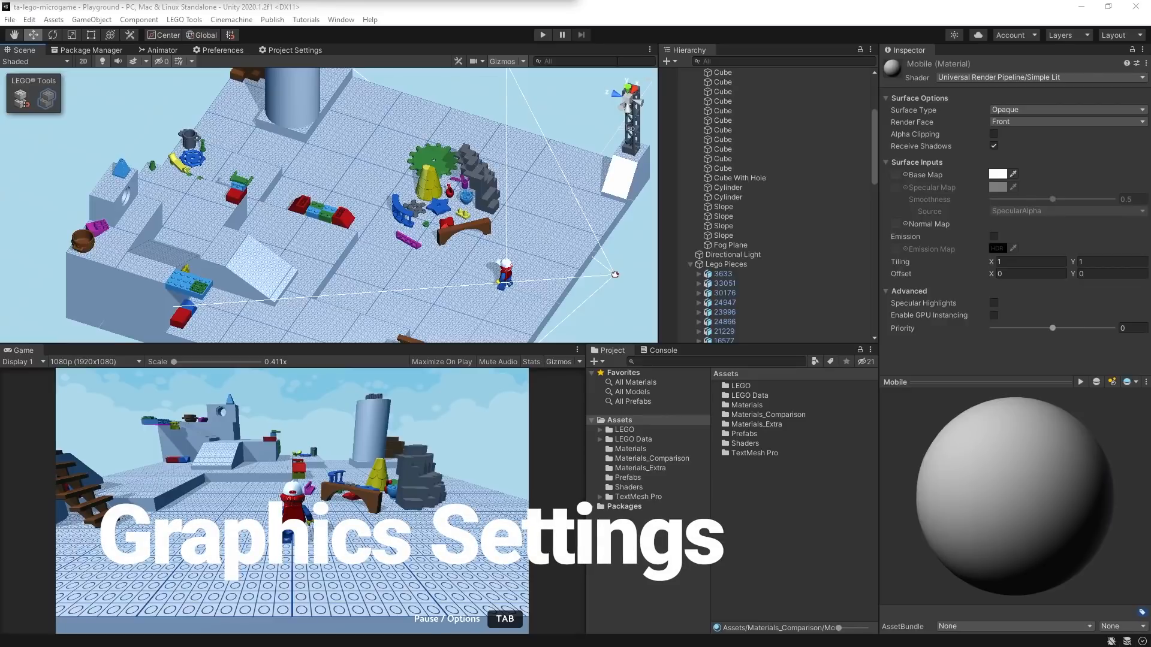
- Locate the assigned render pipeline asset from the project's Graphics settings and inspect Default_URP
click(29, 21)
click(41, 363)
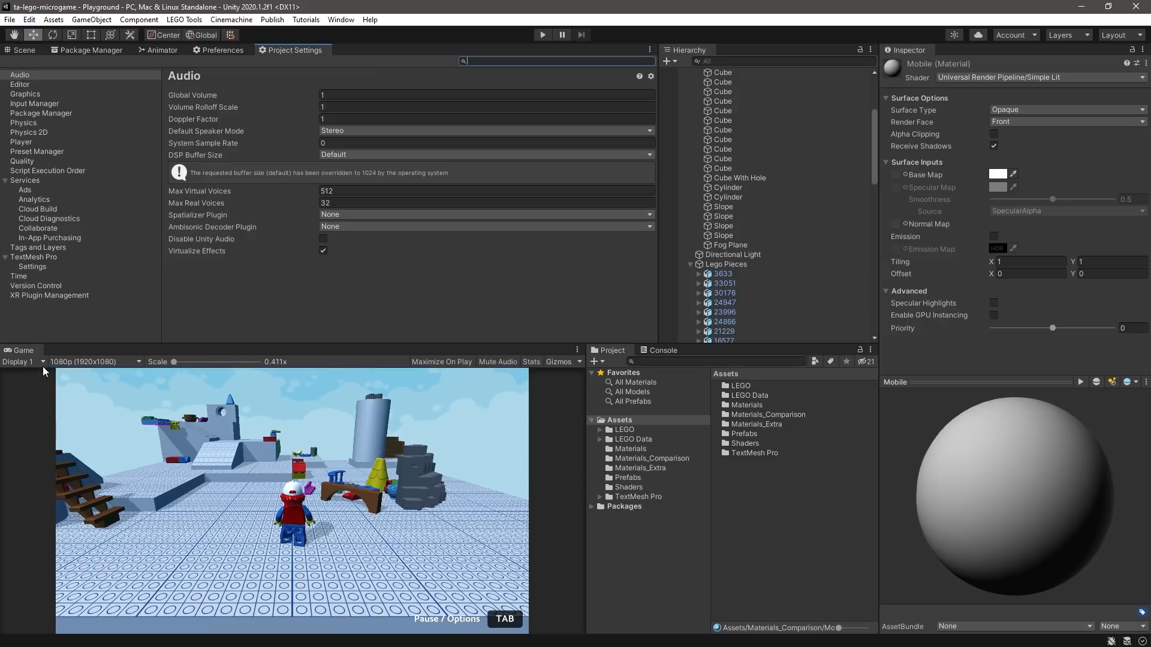
click(28, 94)
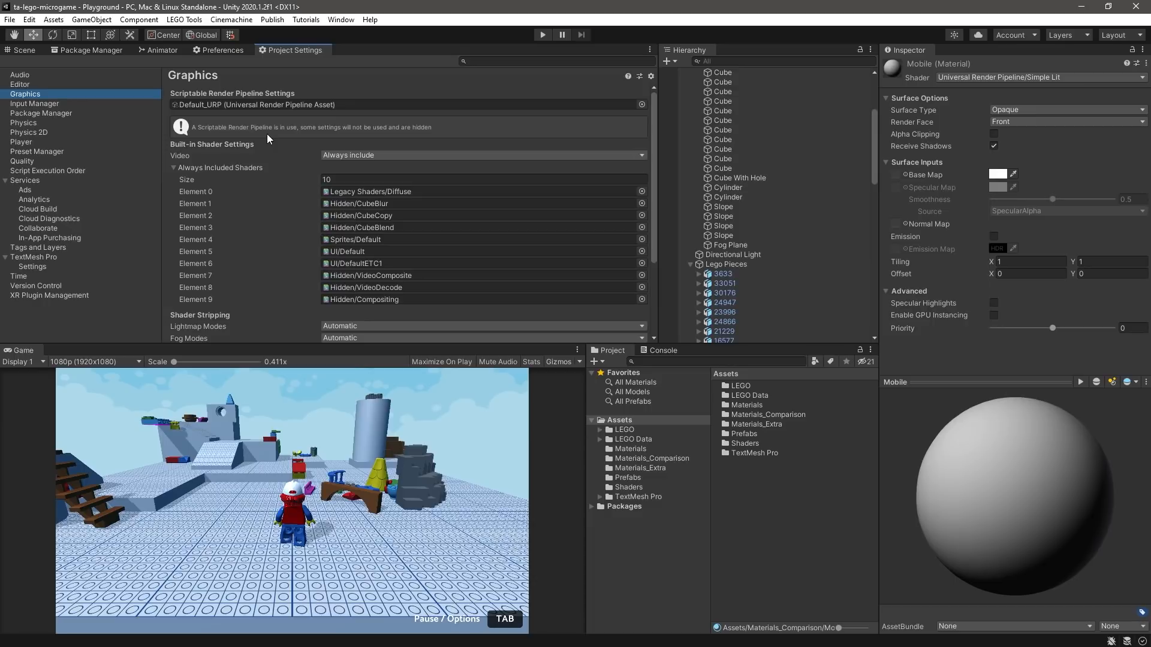
click(272, 104)
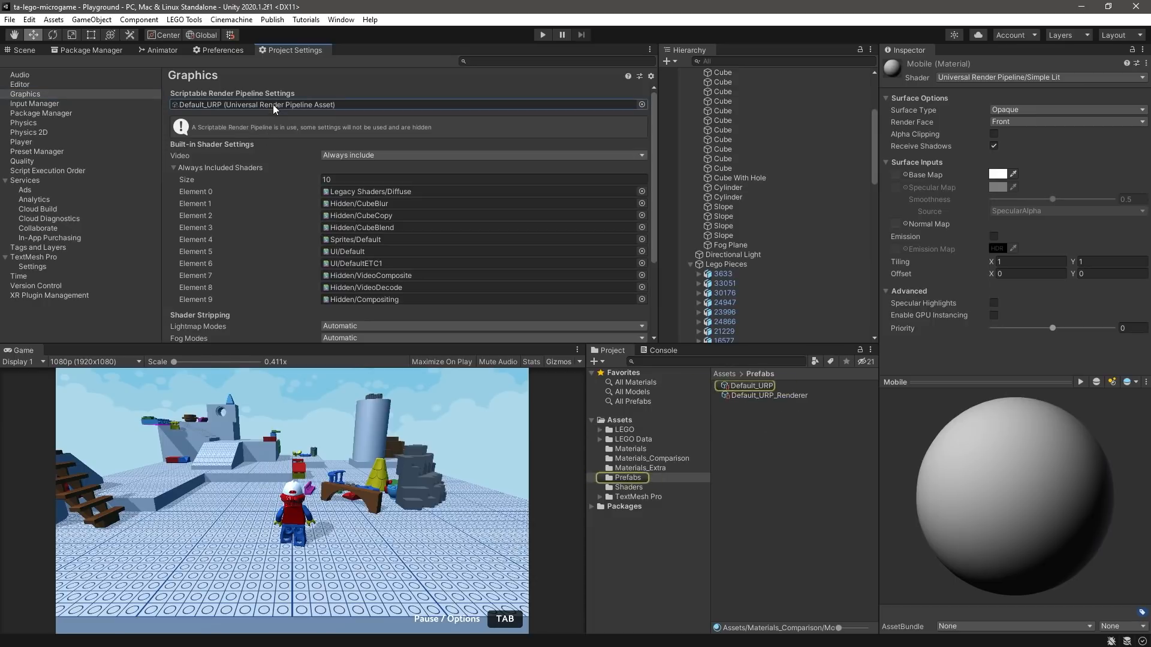
click(749, 386)
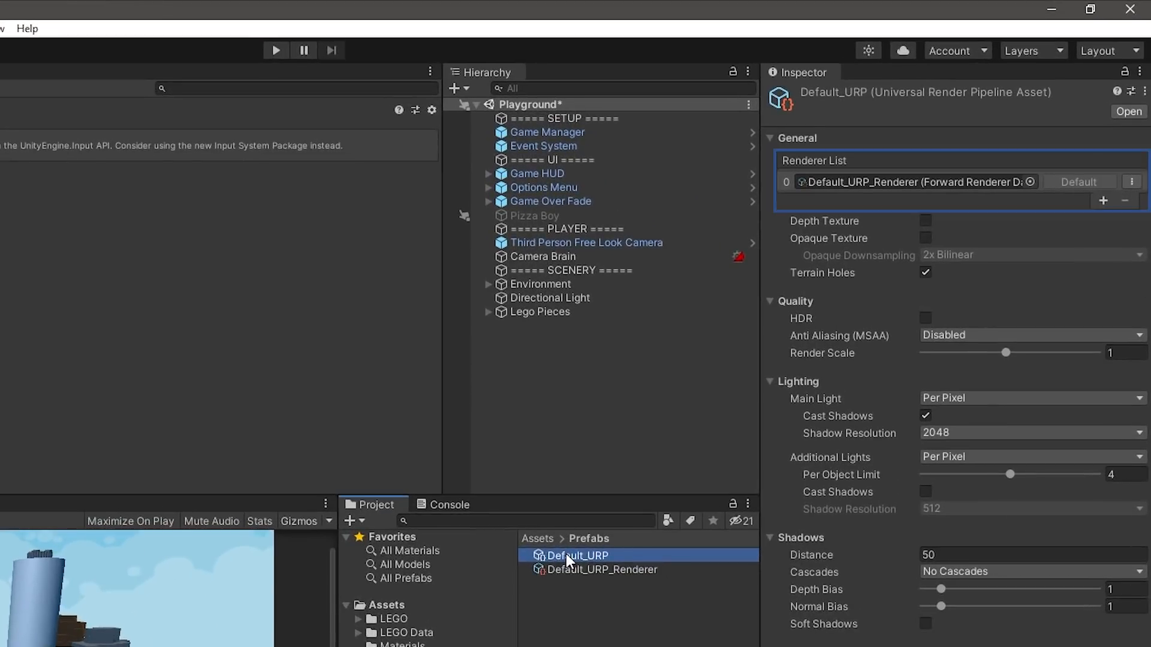
- Add a Custom Scriptable Render Feature to Default_URP_Renderer with its Render Pass Event set to After Rendering Transparents
click(808, 179)
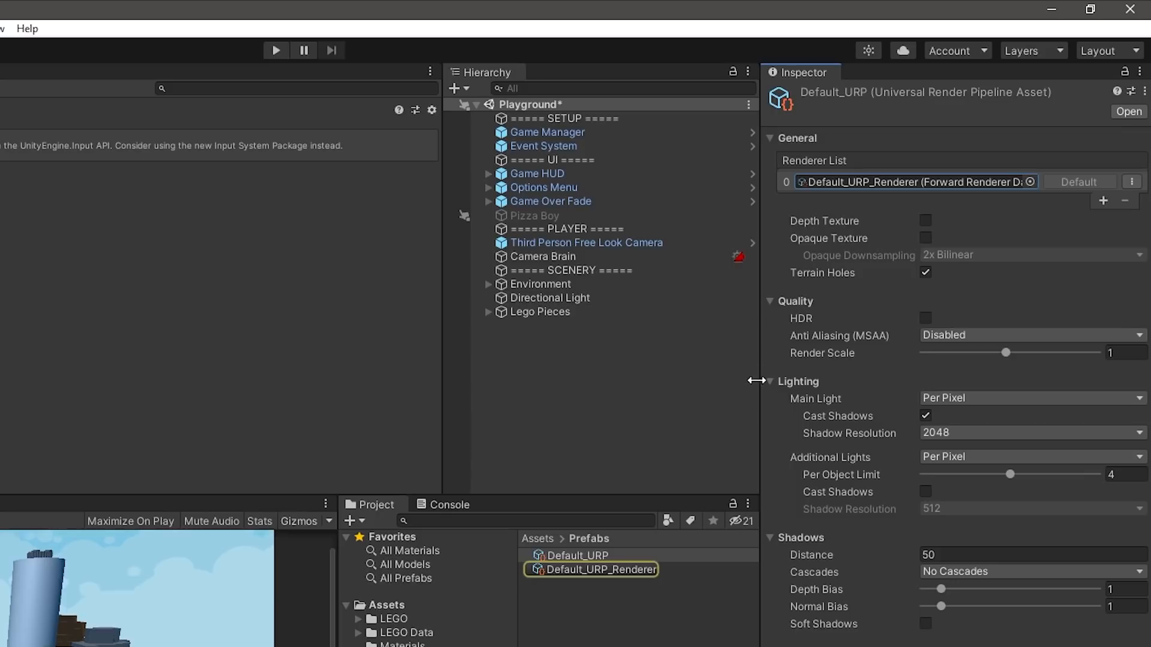
click(642, 568)
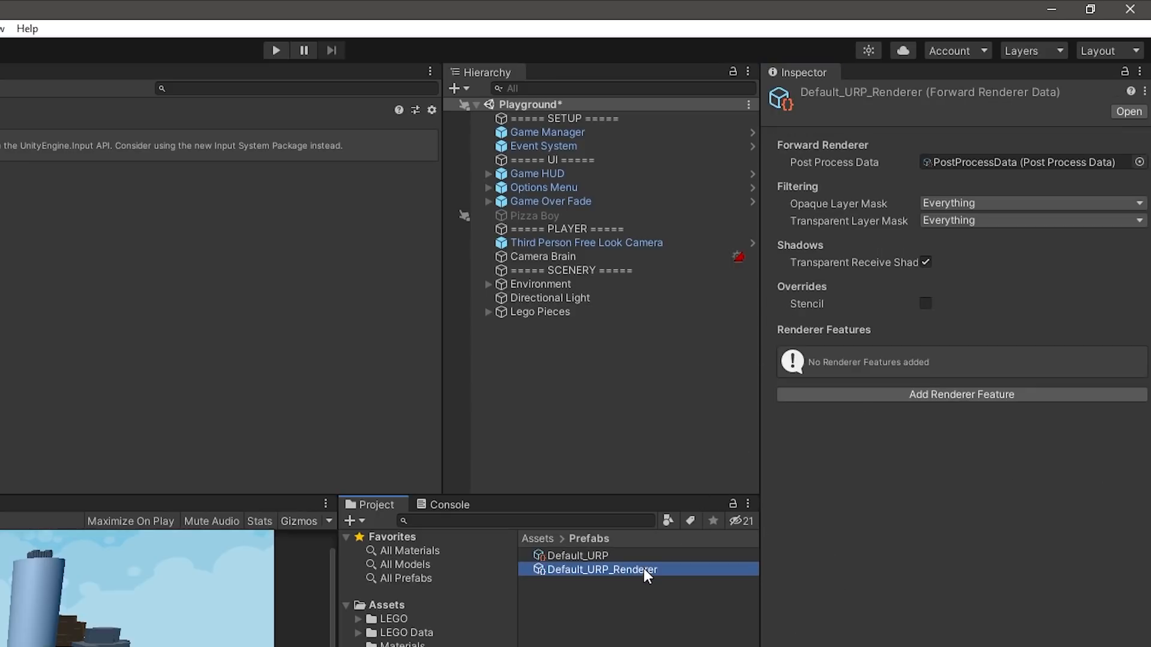
click(1038, 396)
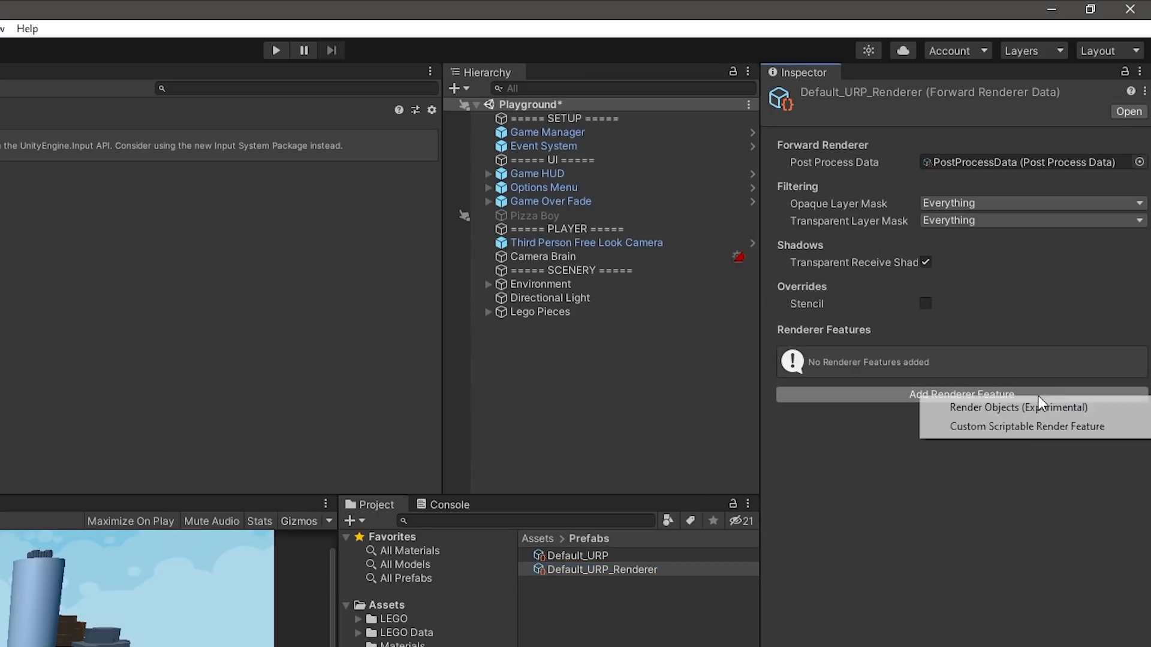
click(1041, 425)
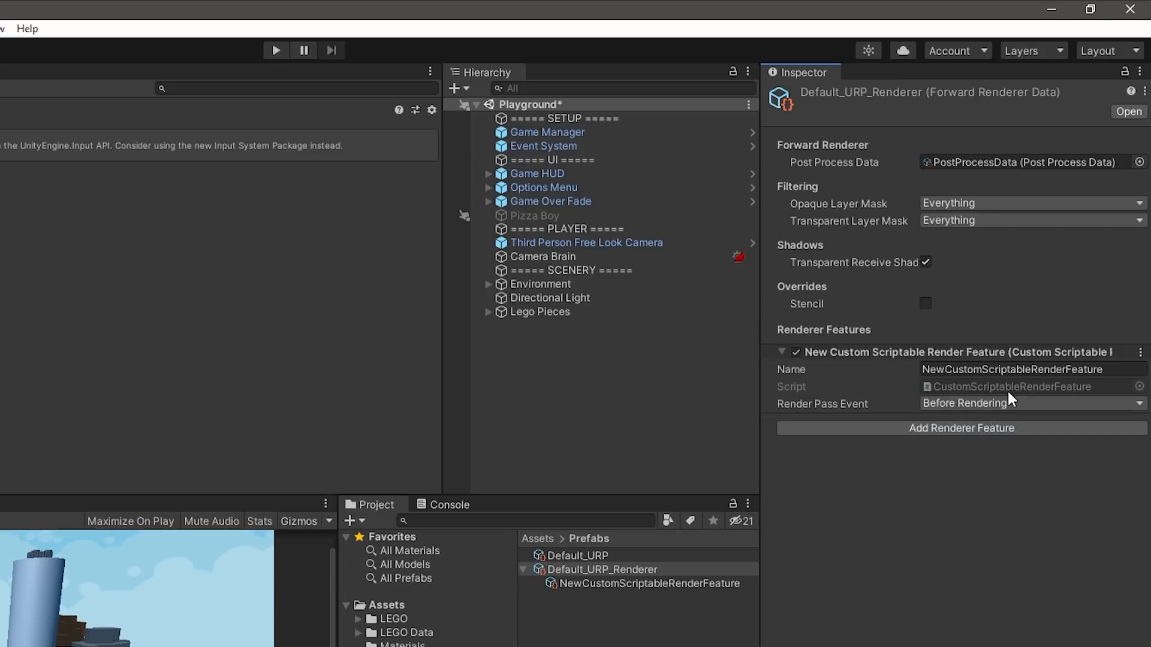
click(1085, 404)
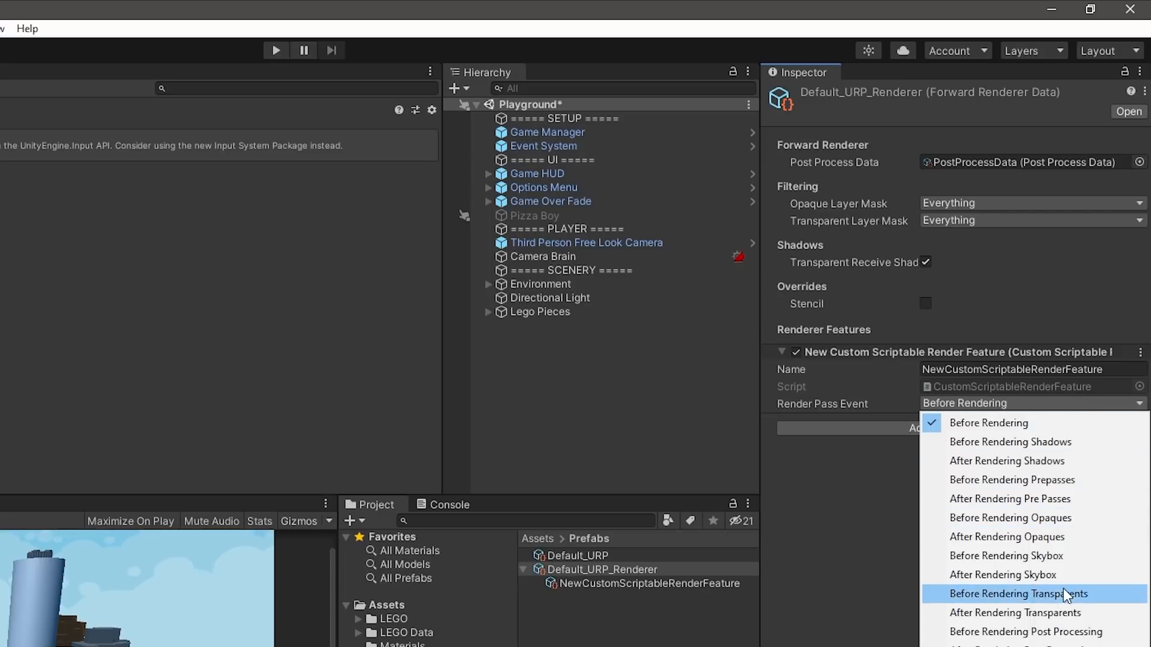
click(1070, 612)
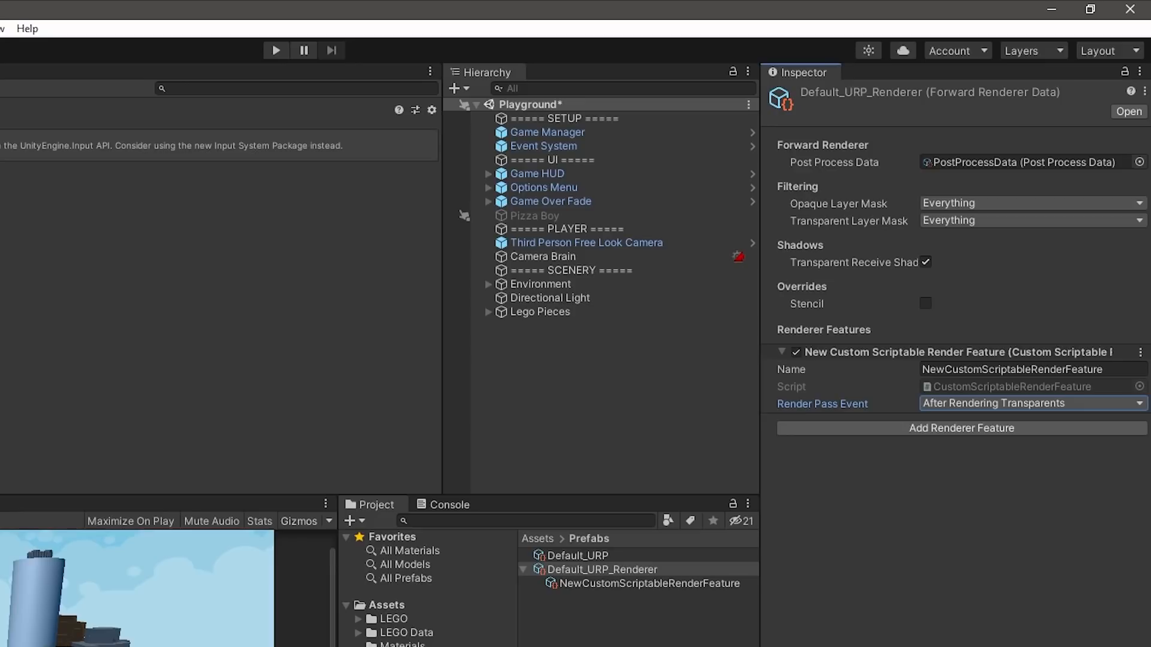
- Set Anti Aliasing (MSAA) to 8x on the Default_URP asset and clear the selection
click(570, 555)
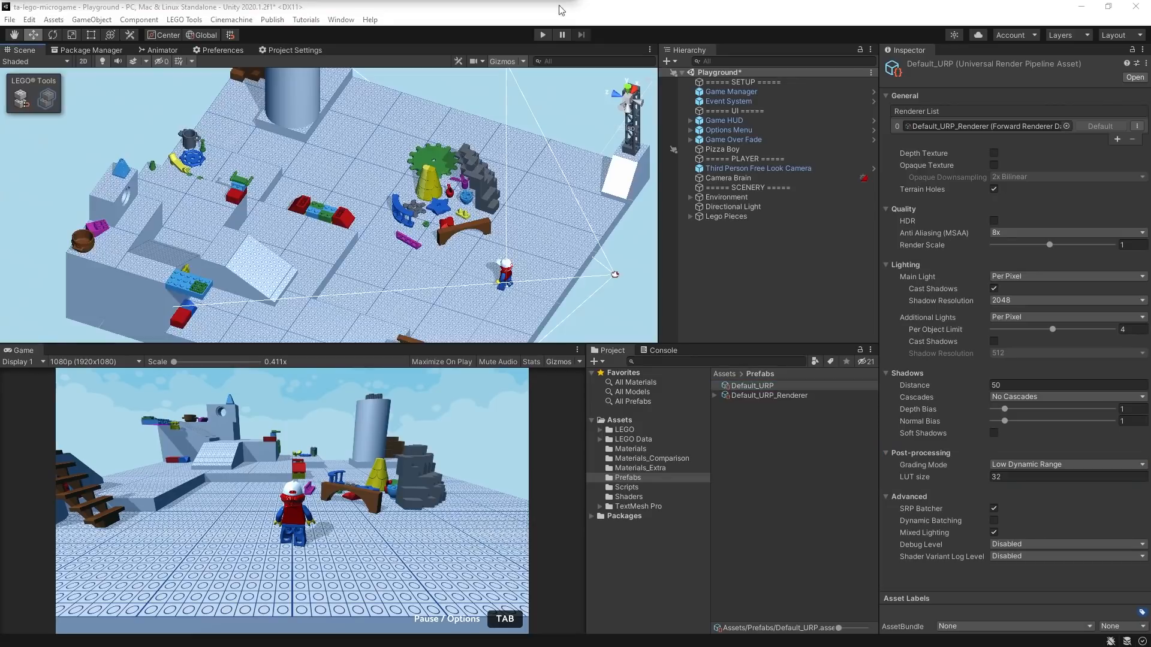
click(728, 255)
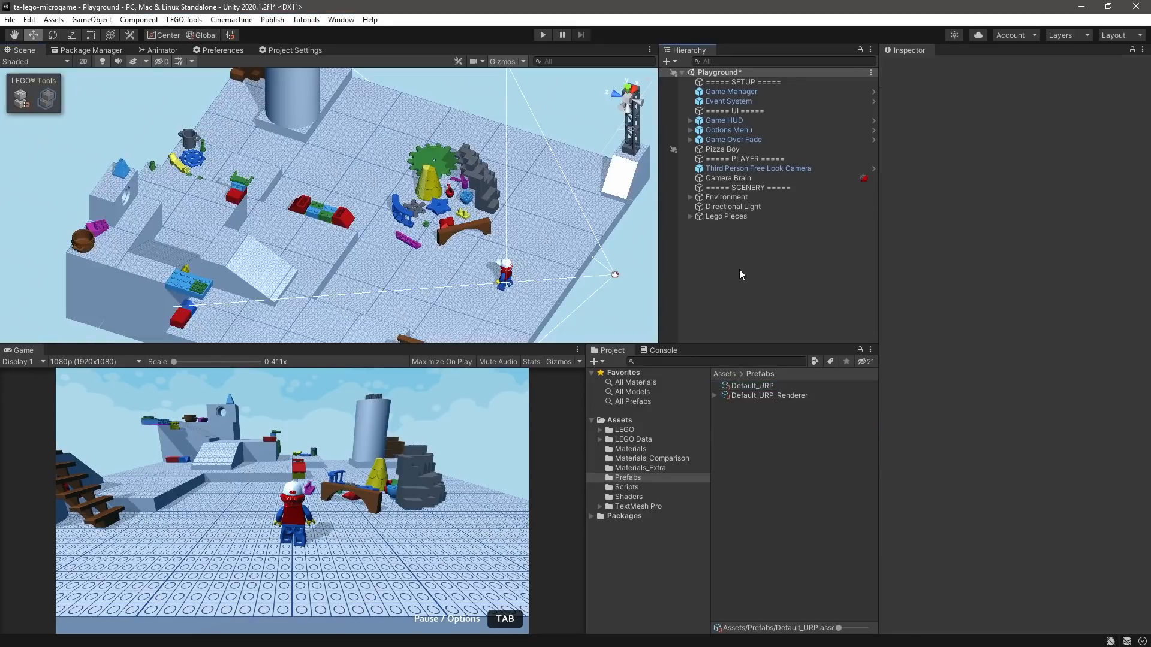
- Play-test the Playground scene by running the minifigure up the ramp, jumping onto the upper platform and dropping back down beside the ramp
click(541, 36)
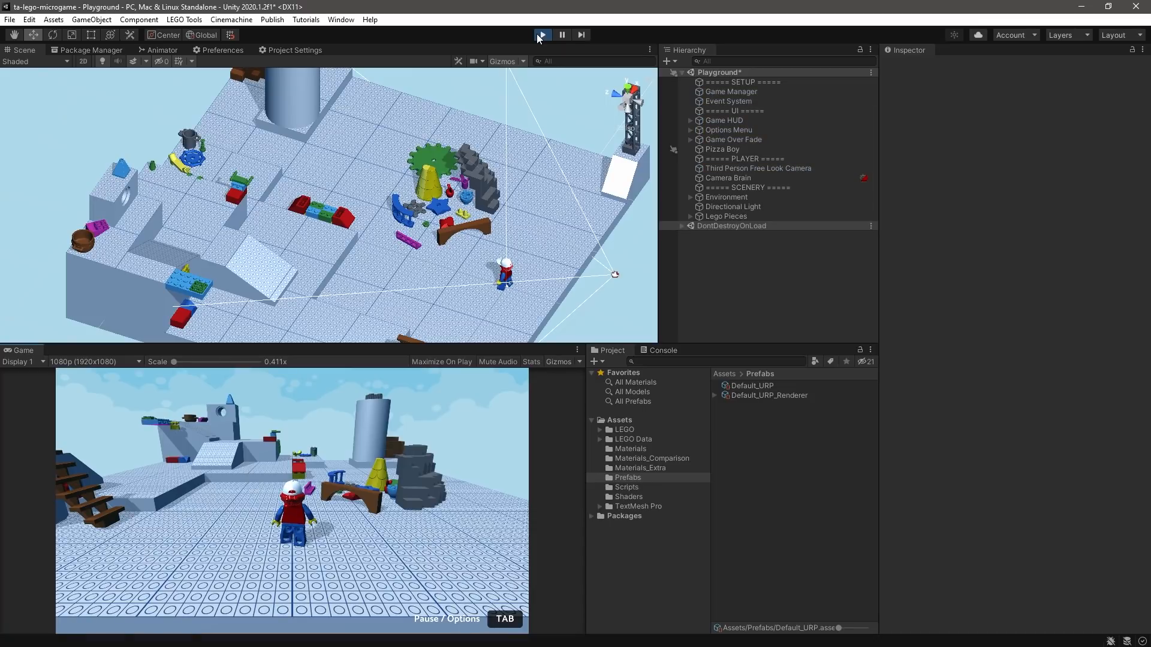
key(w)
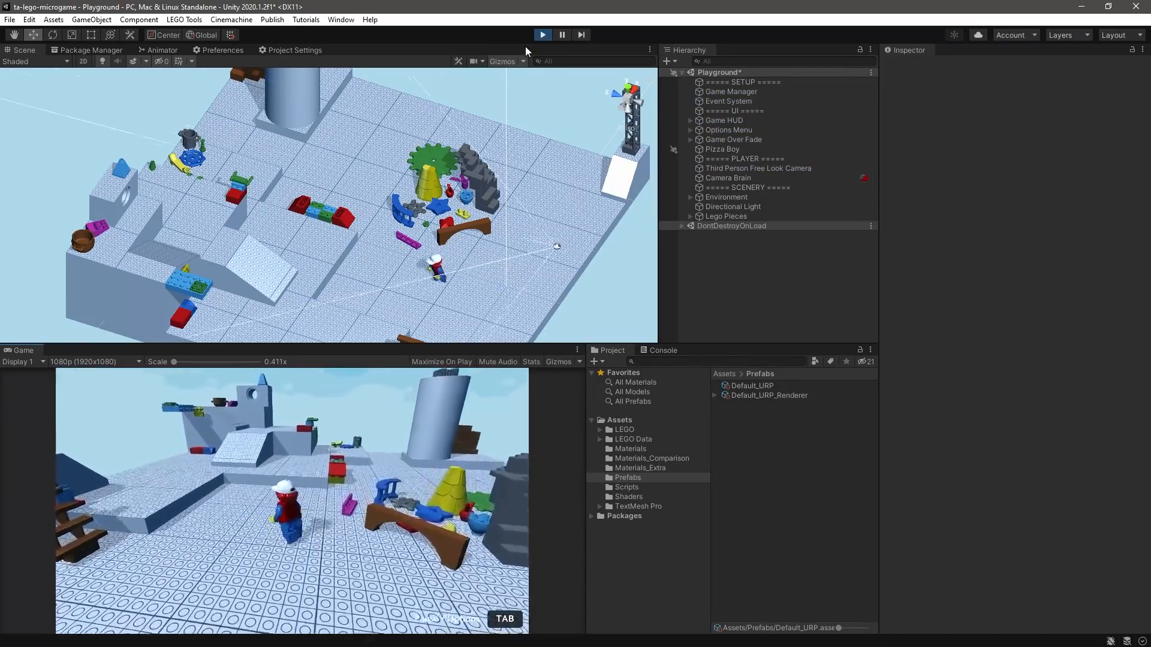
key(space)
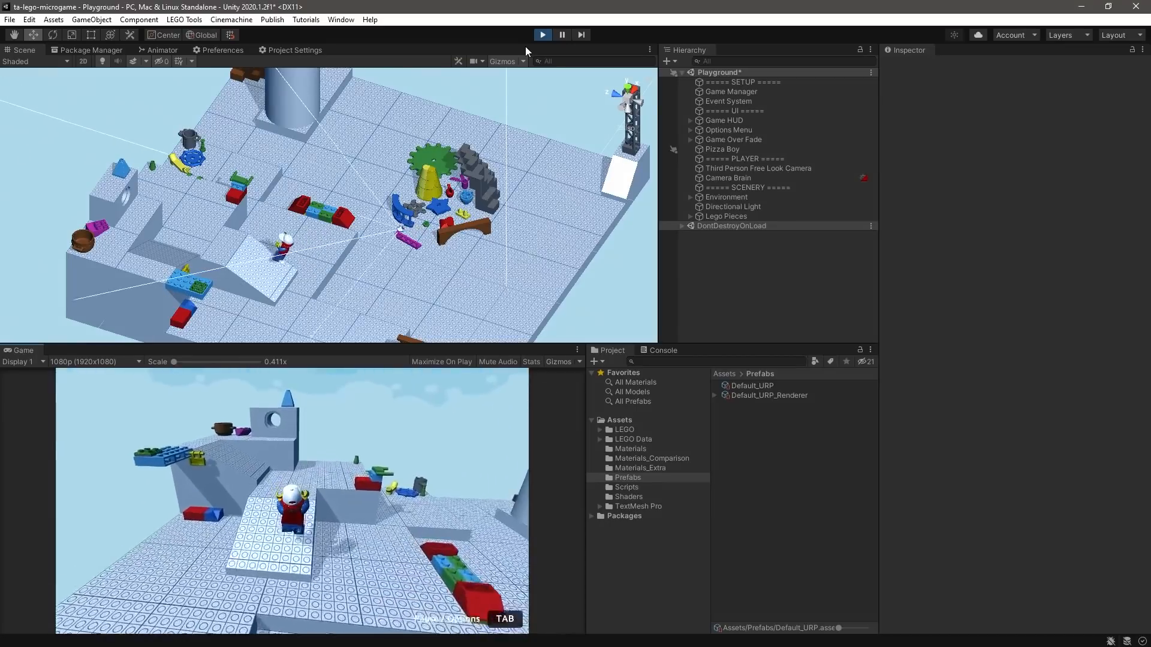
key(space)
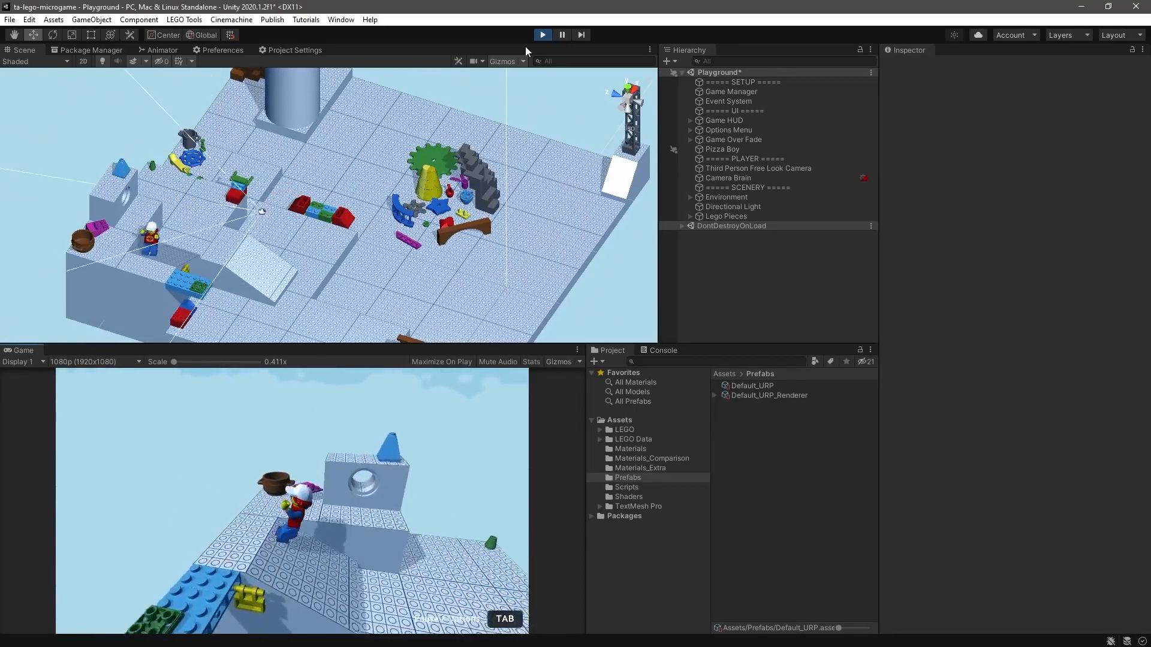
key(s)
key(space)
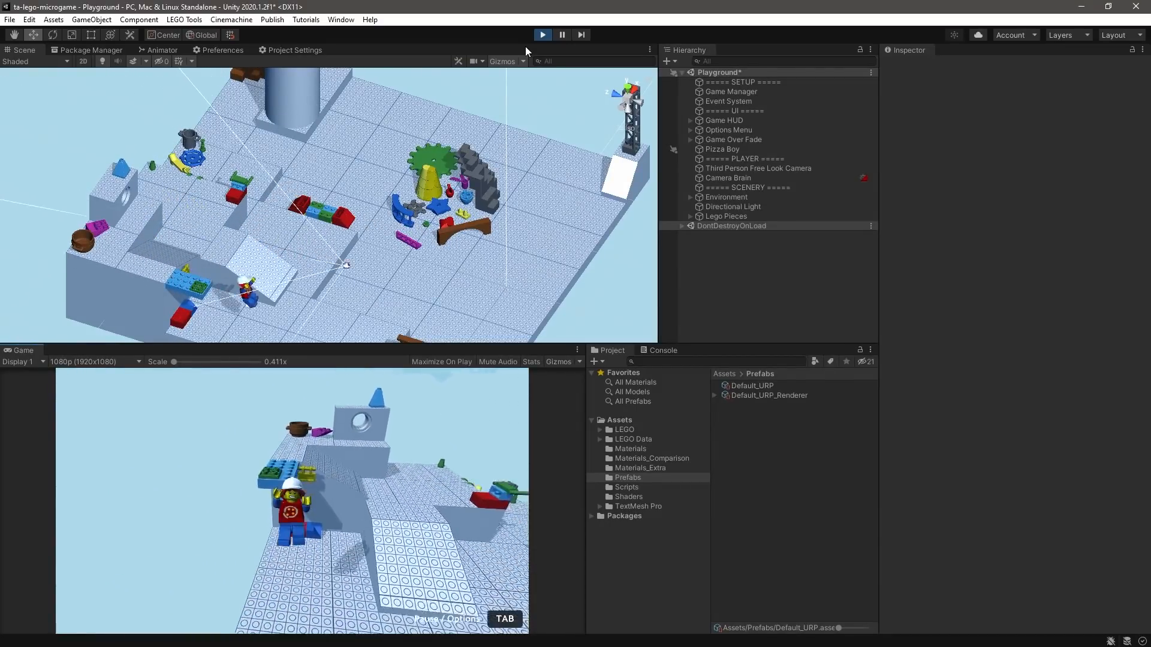
- Run the minifigure across the studded floor past the loose LEGO pieces towards the large cylinder, then back beside the yellow cone
key(w)
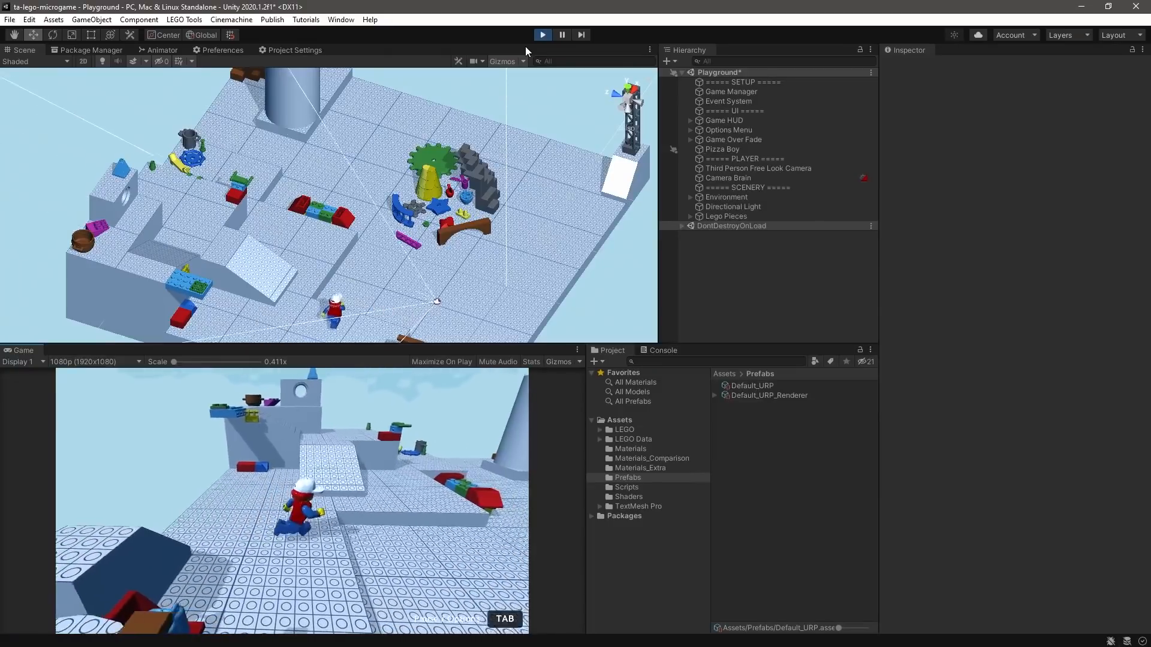
key(w)
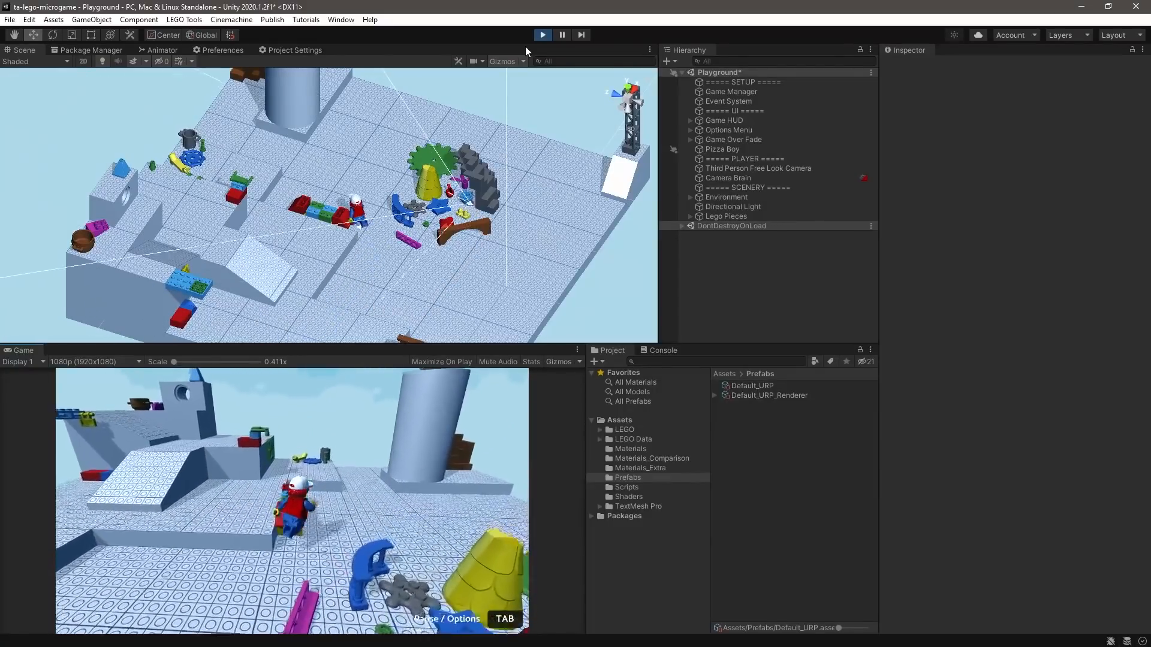
key(w)
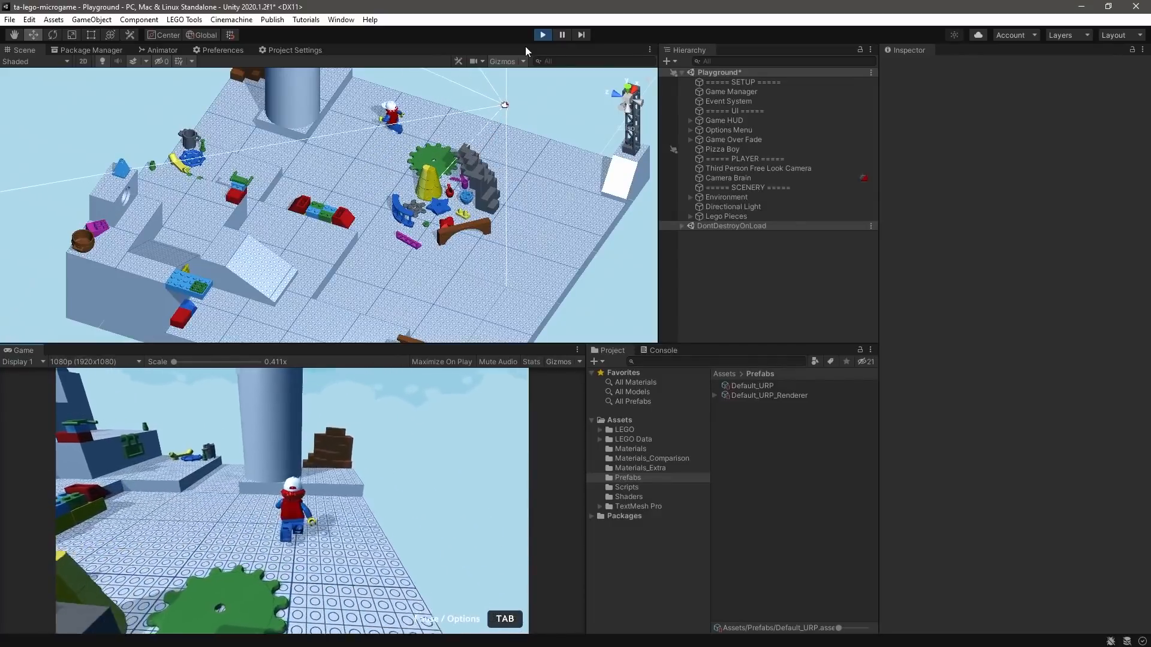
key(w)
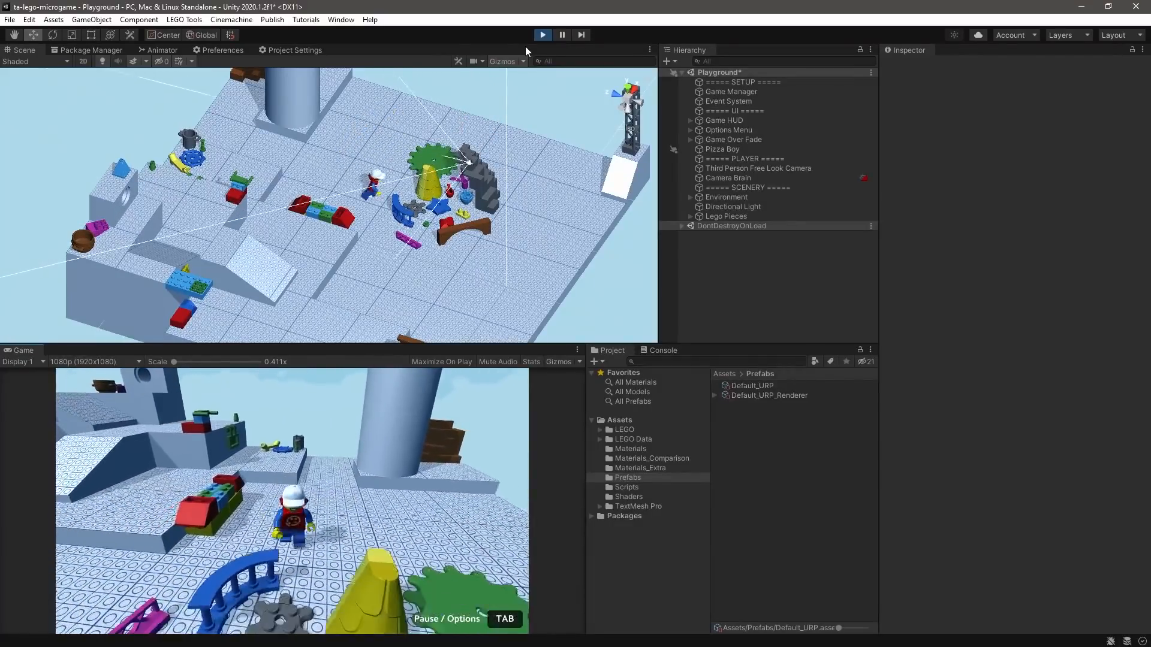
key(w)
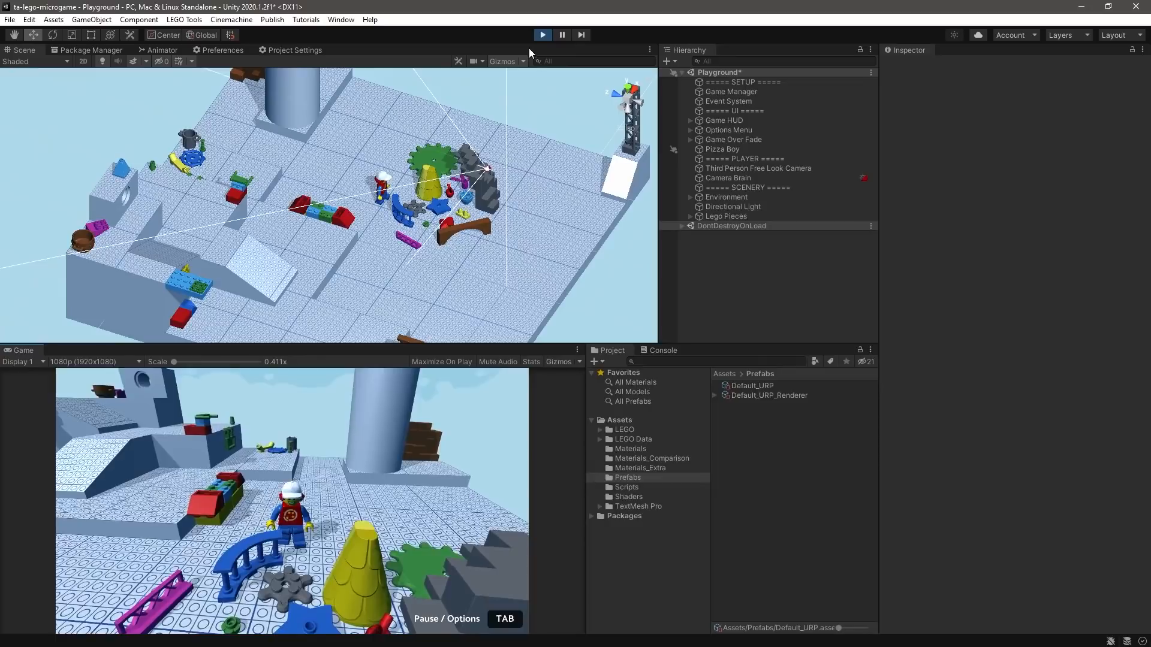